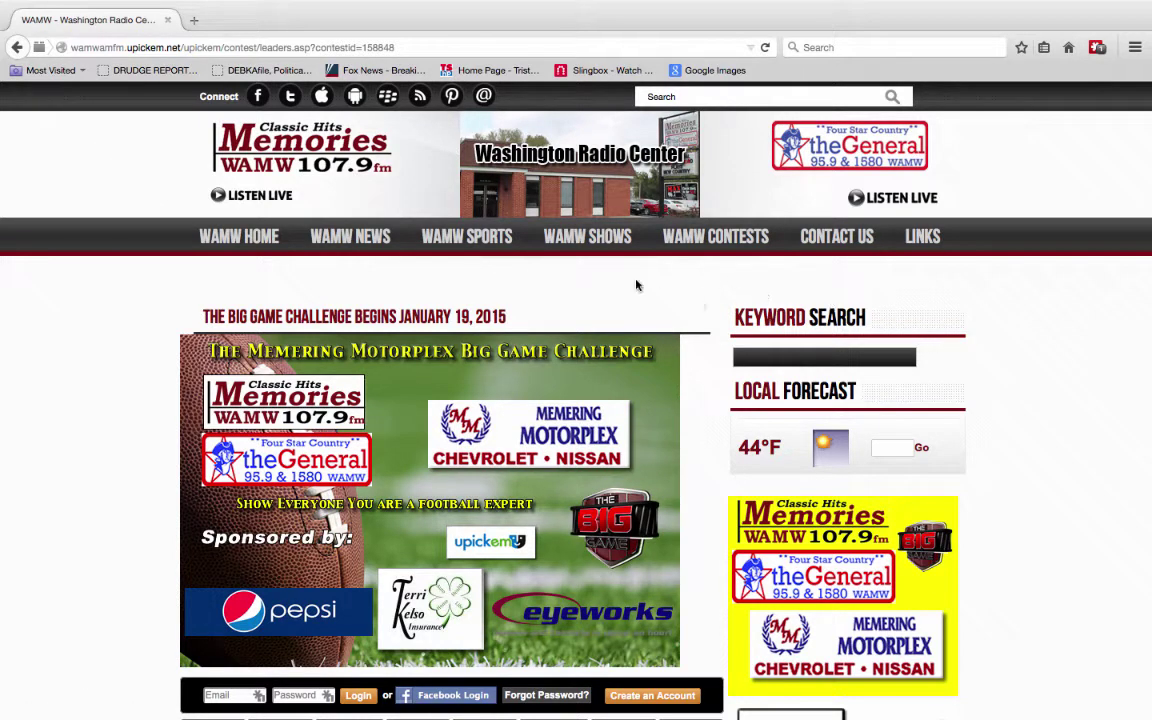
Step: Return to the WAMW FM home page and bring up the WAMW CONTESTS list
left_click(253, 240)
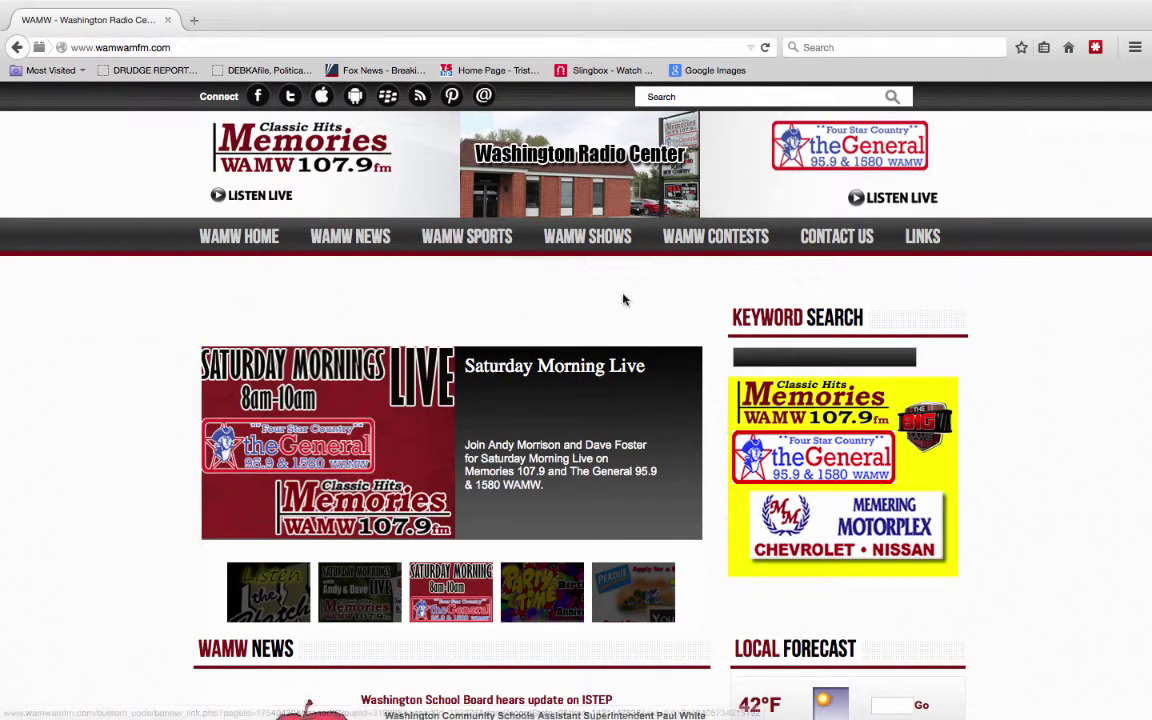
mouse_move(690, 245)
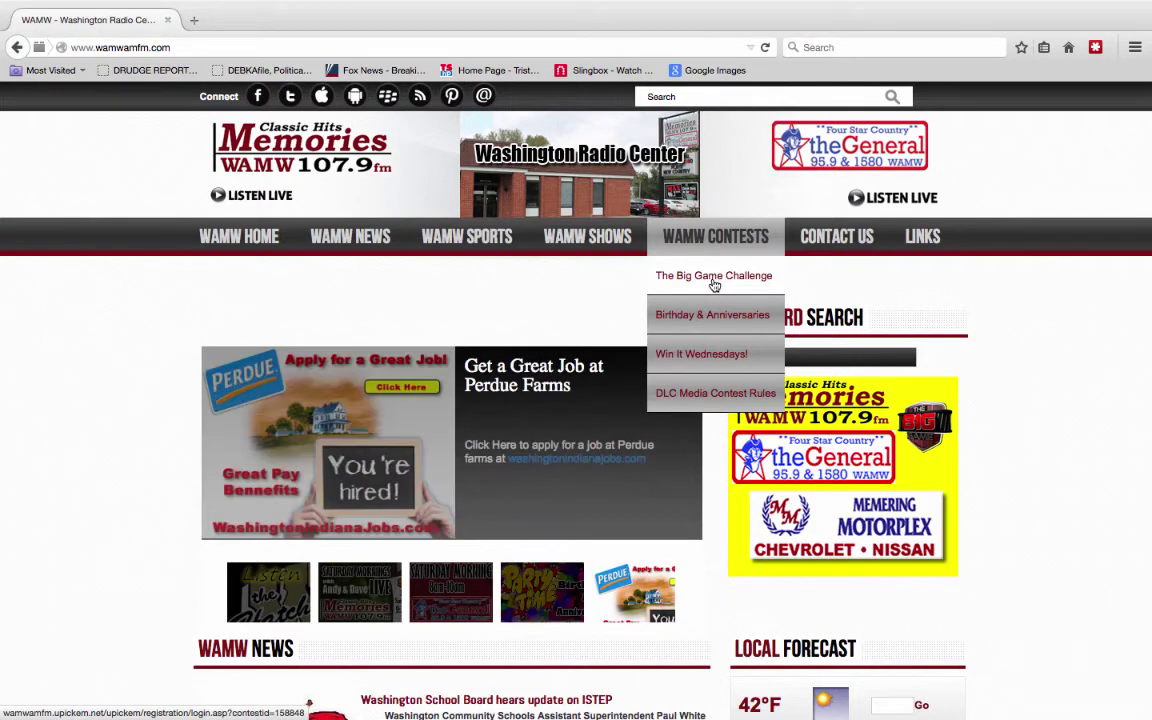
Step: Open The Big Game Challenge and read its how-it-works, prizes and private-group FAQ sections
left_click(714, 276)
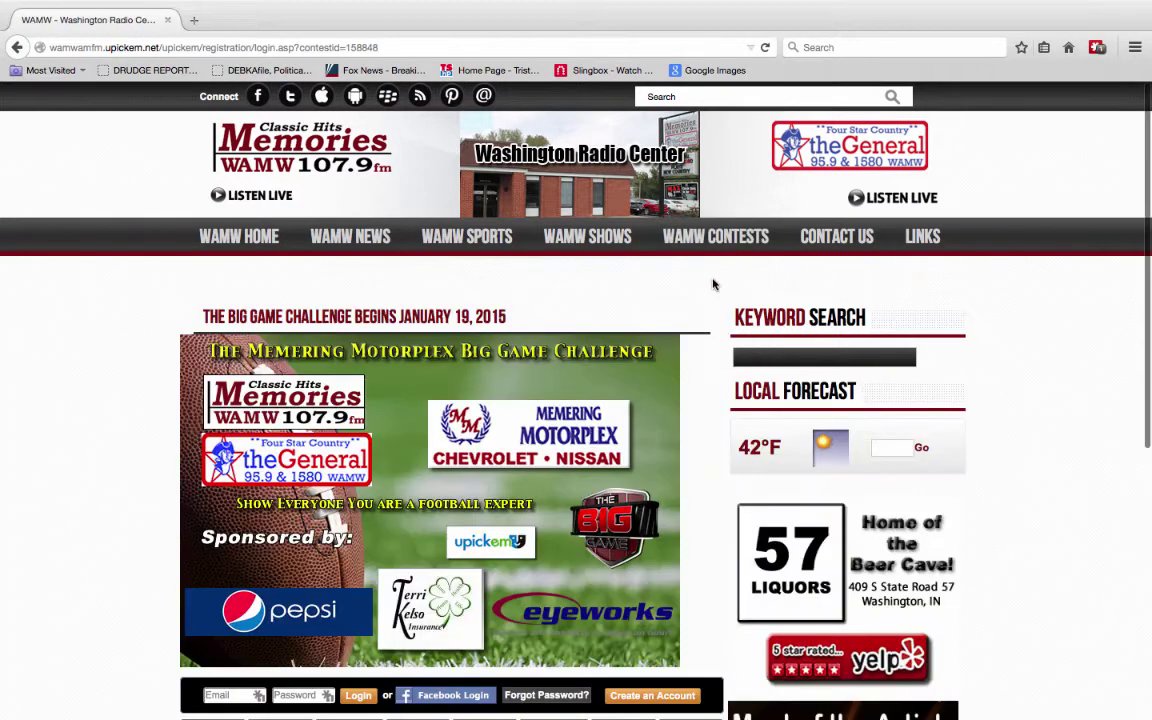
scroll(1041, 414, "down", 2)
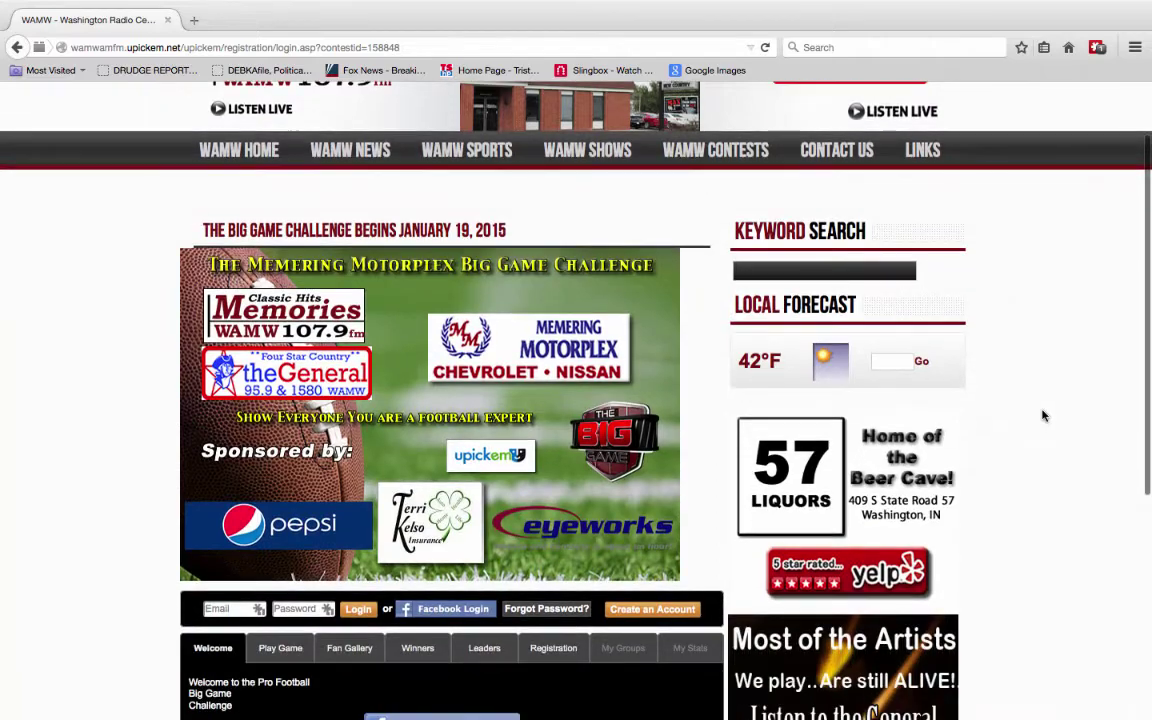
scroll(1041, 414, "down", 1)
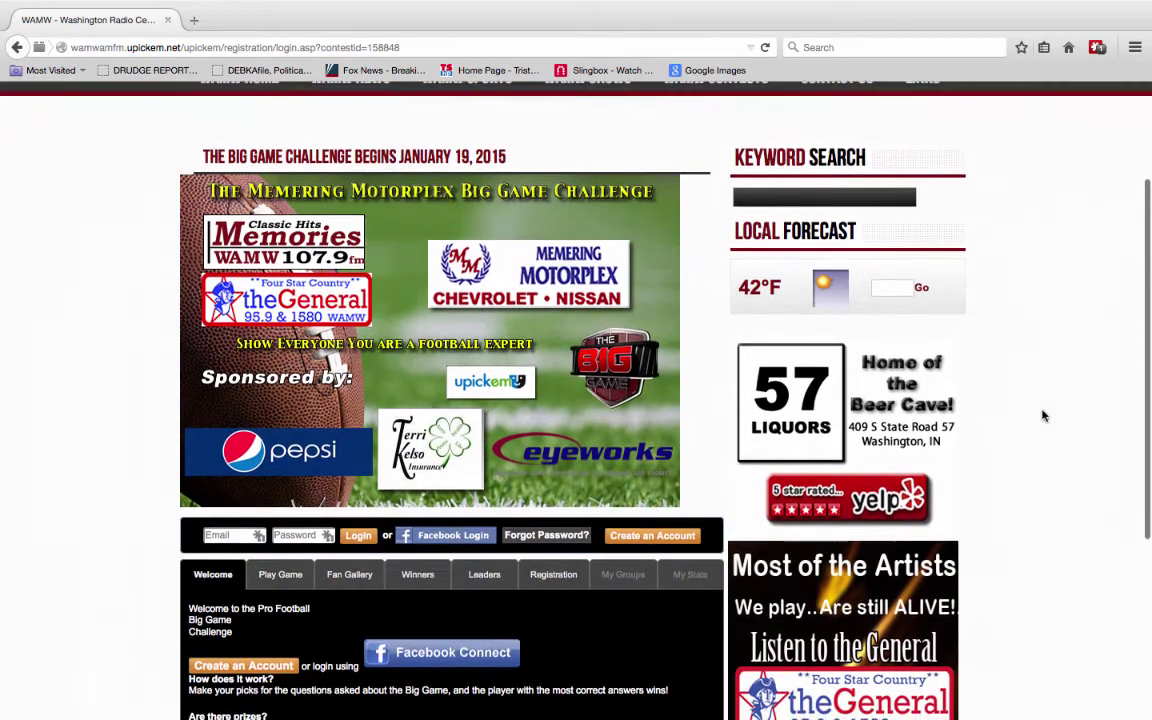
scroll(1041, 414, "down", 1)
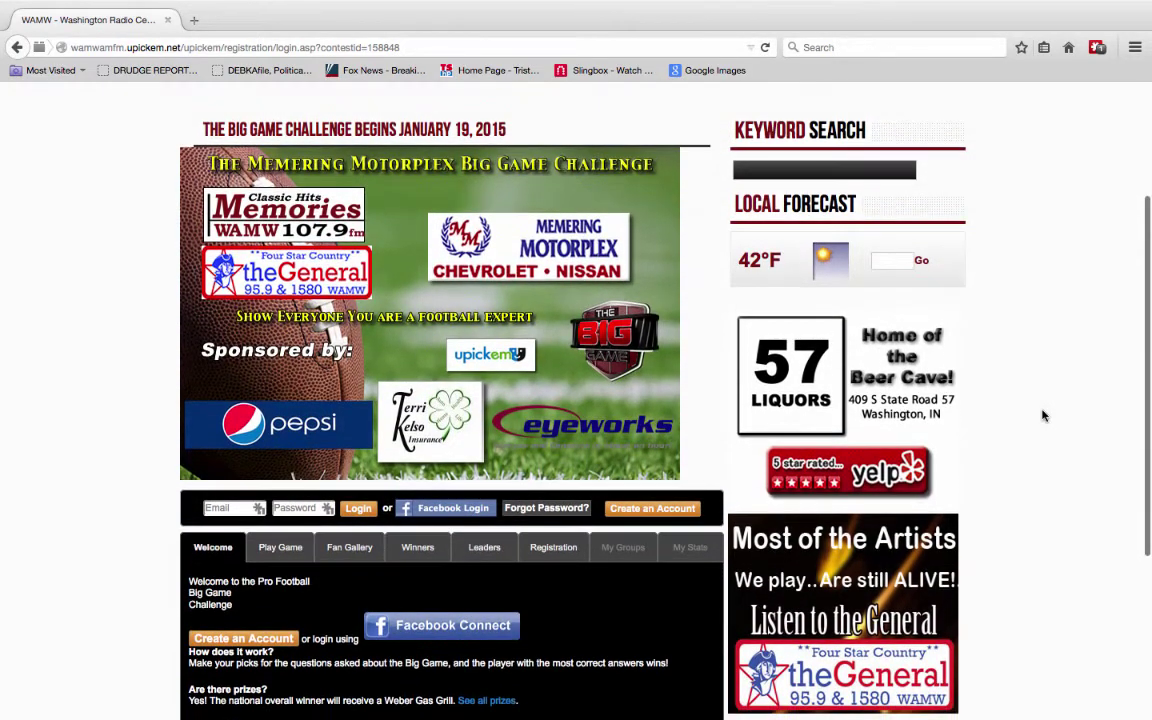
scroll(1041, 414, "up", 1)
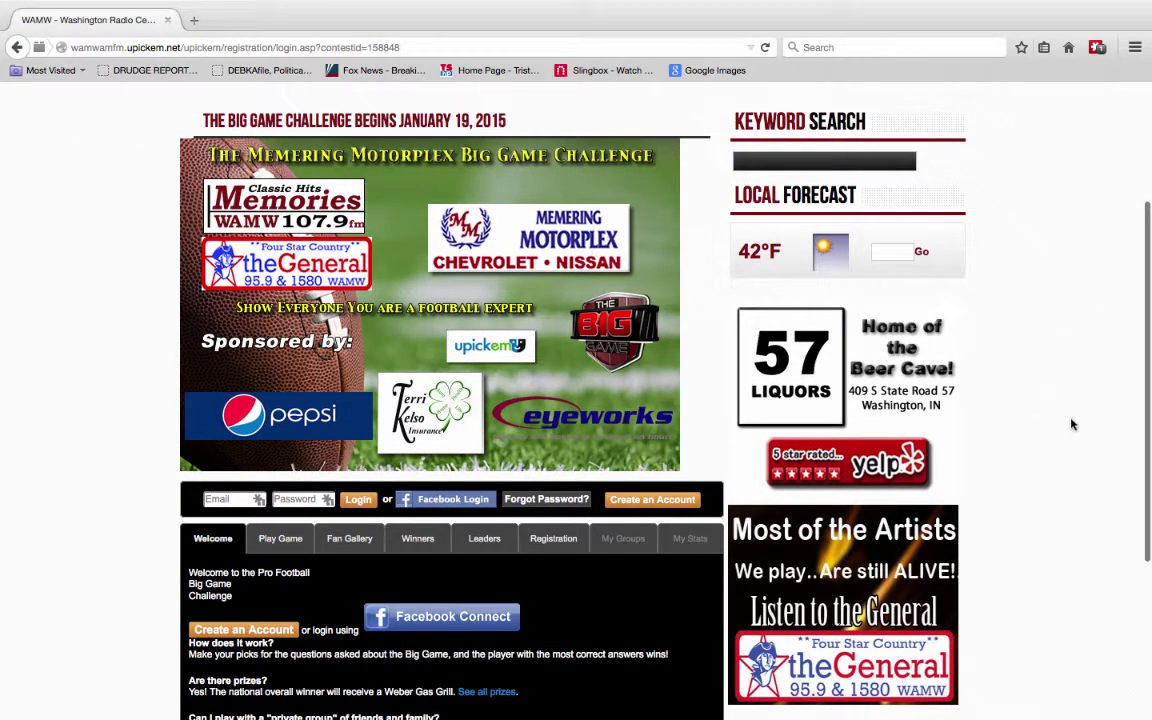
scroll(1080, 440, "down", 2)
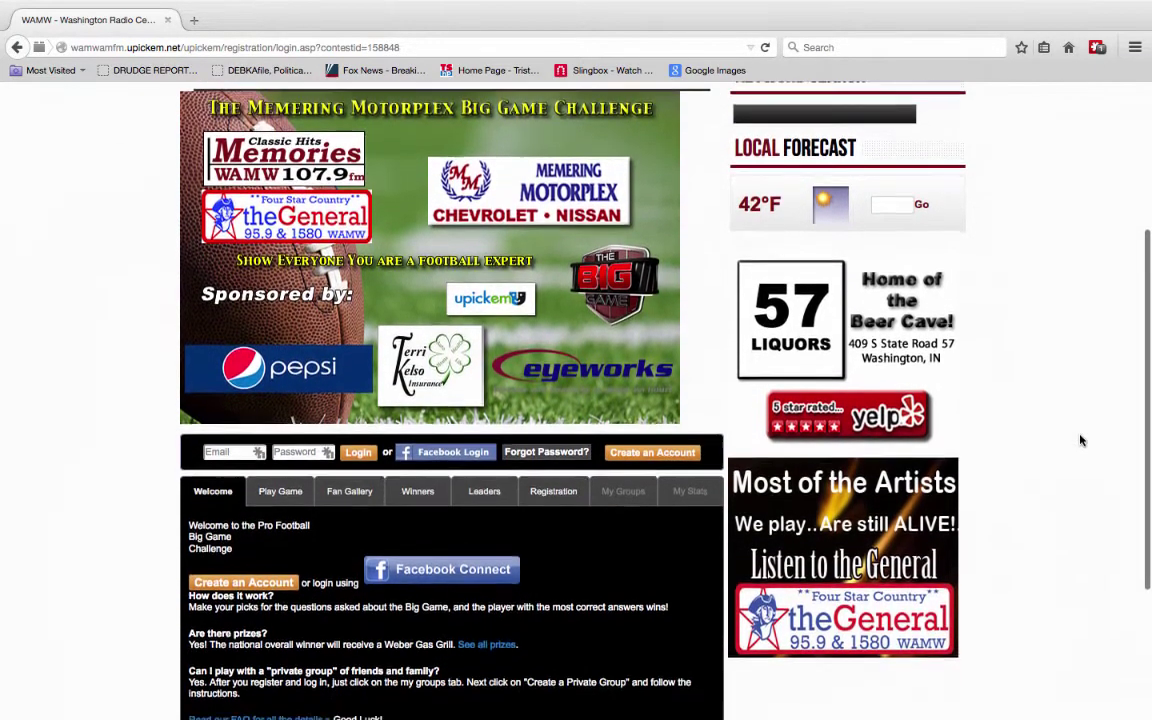
scroll(1079, 437, "down", 1)
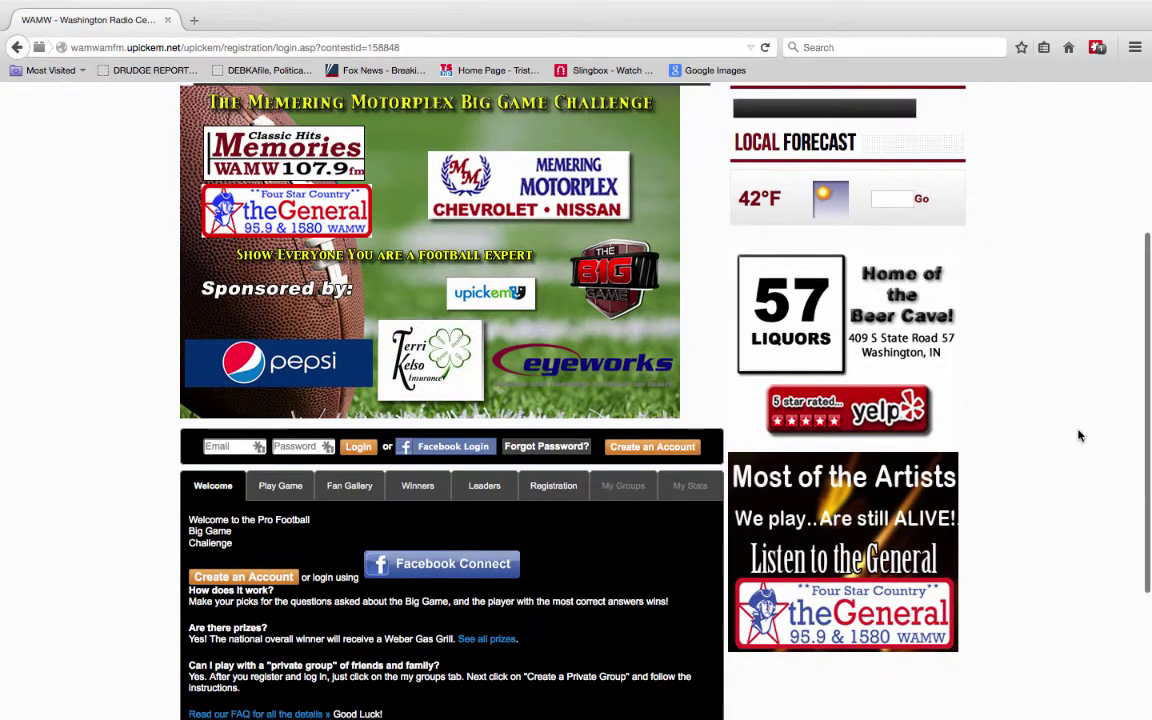
scroll(1080, 436, "down", 2)
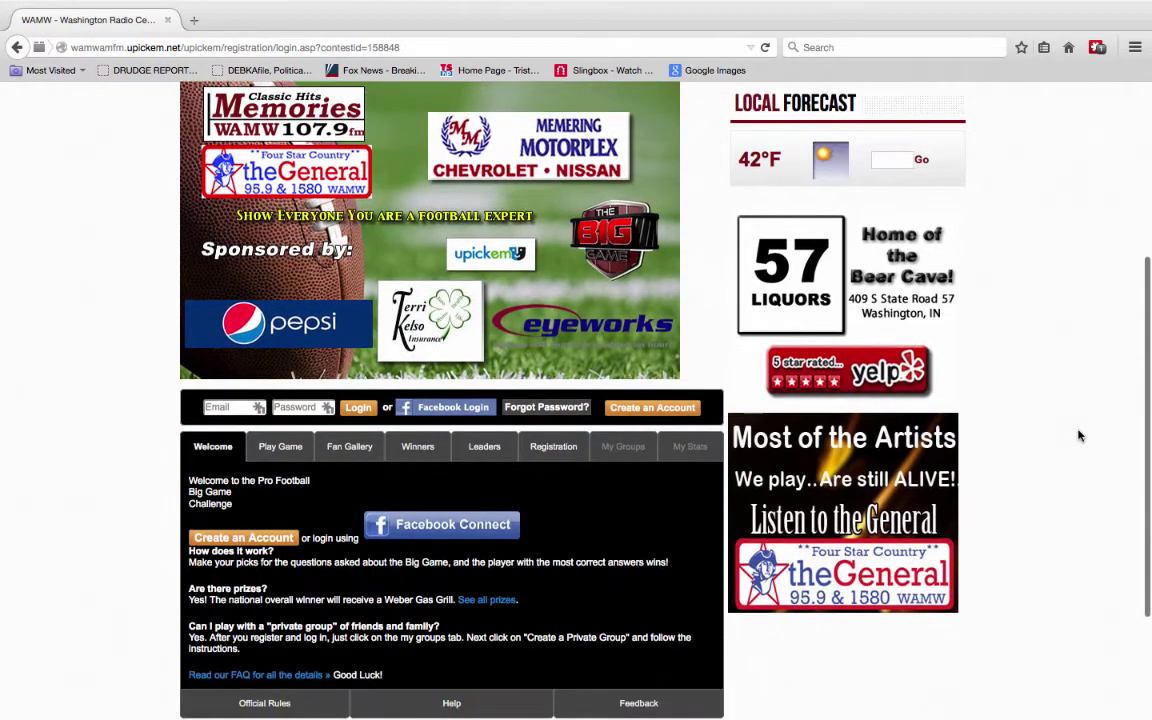
scroll(1078, 435, "down", 2)
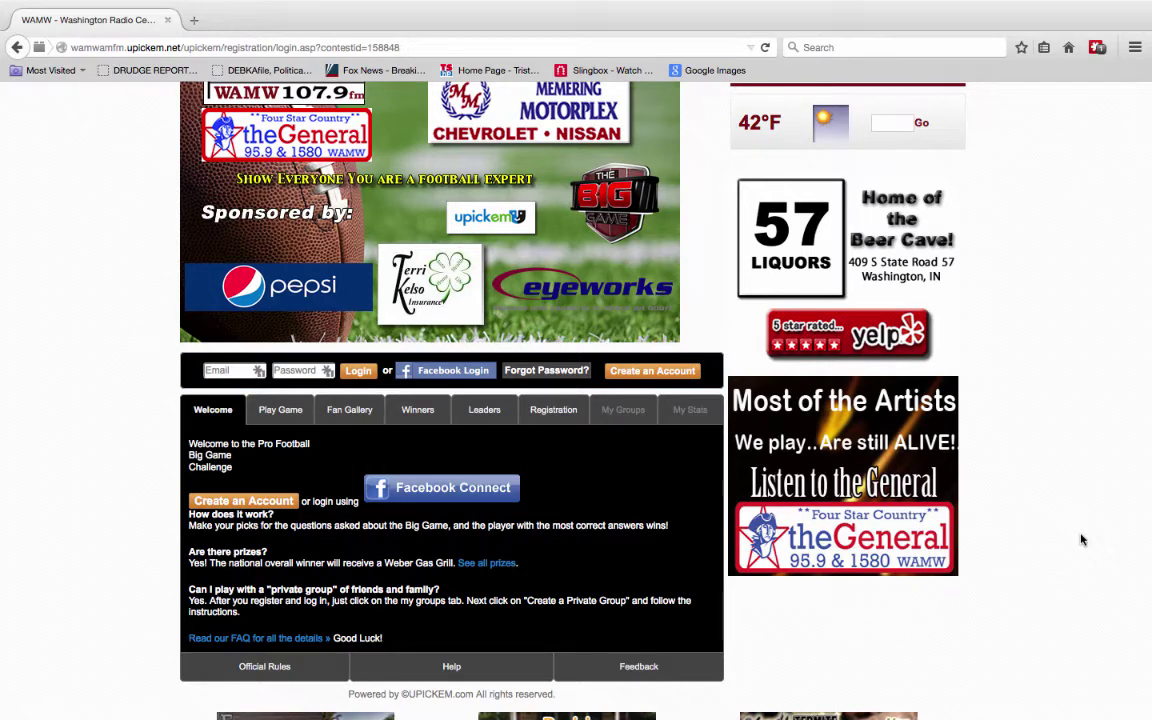
scroll(1081, 540, "down", 1)
scroll(1081, 540, "up", 1)
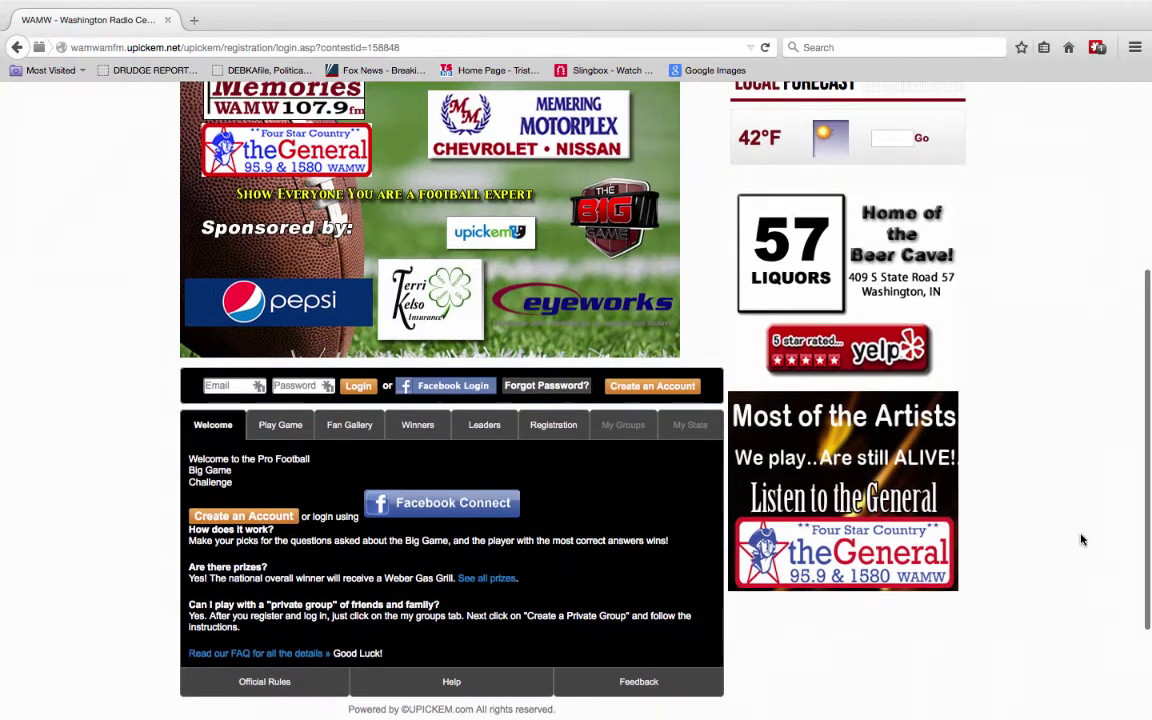
scroll(1081, 540, "down", 1)
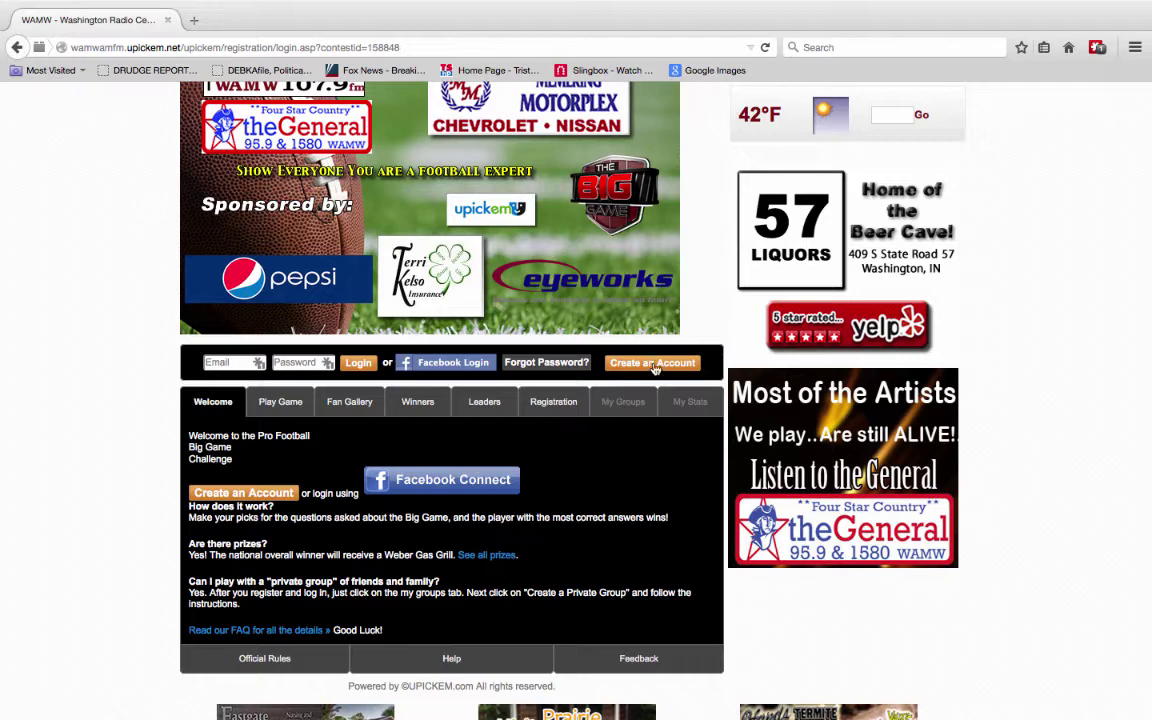
left_click(256, 495)
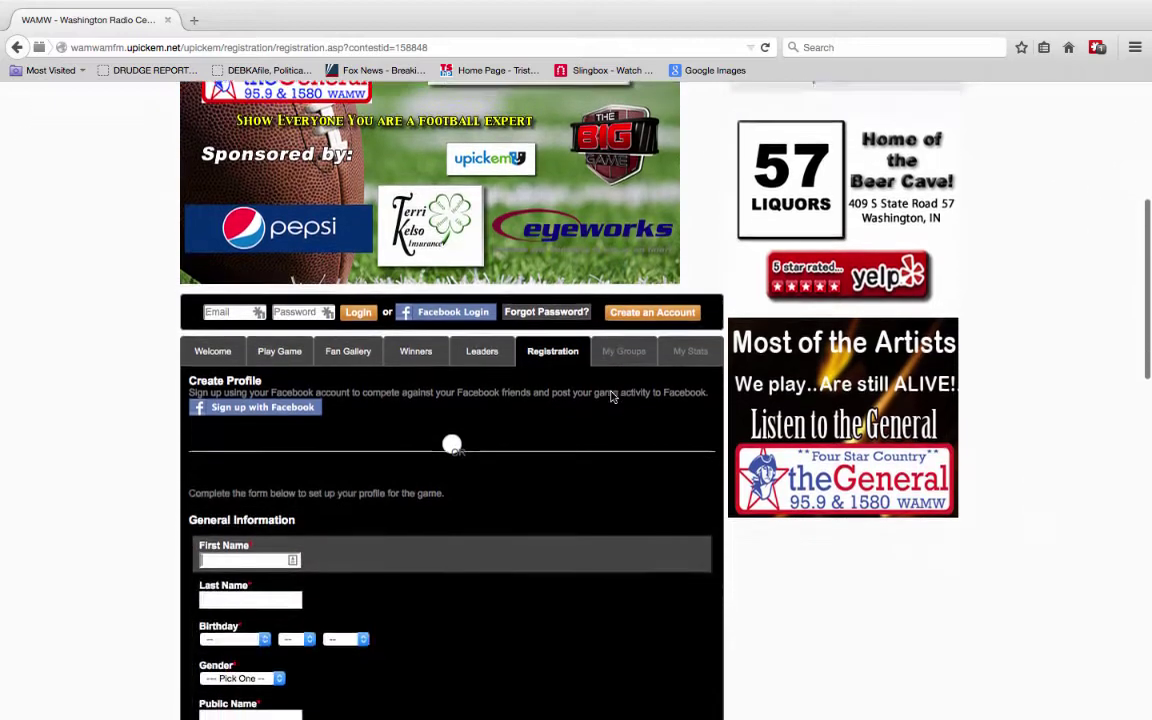
scroll(612, 397, "down", 3)
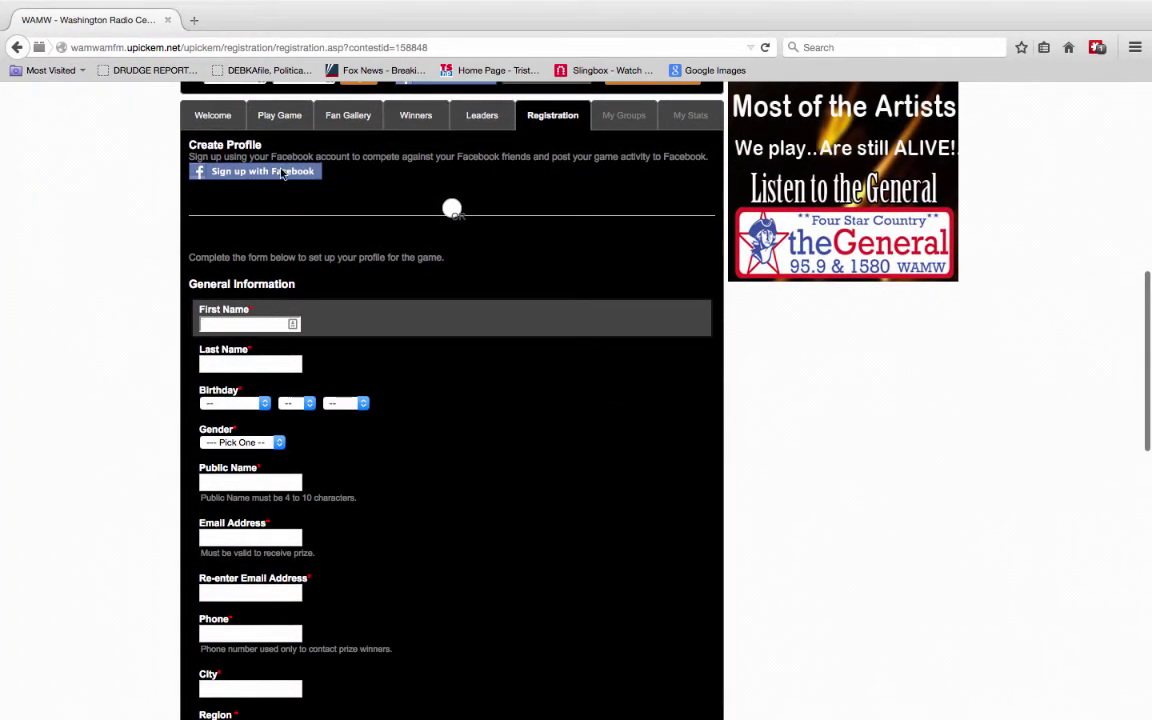
scroll(578, 251, "down", 1)
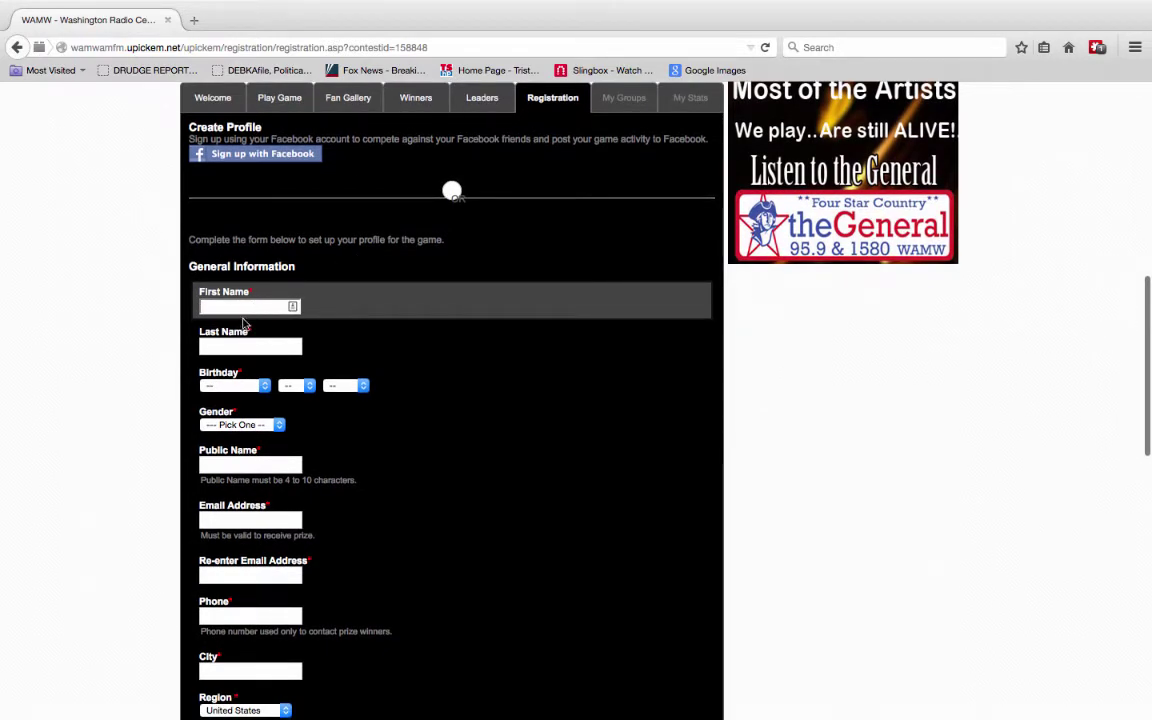
scroll(434, 394, "down", 5)
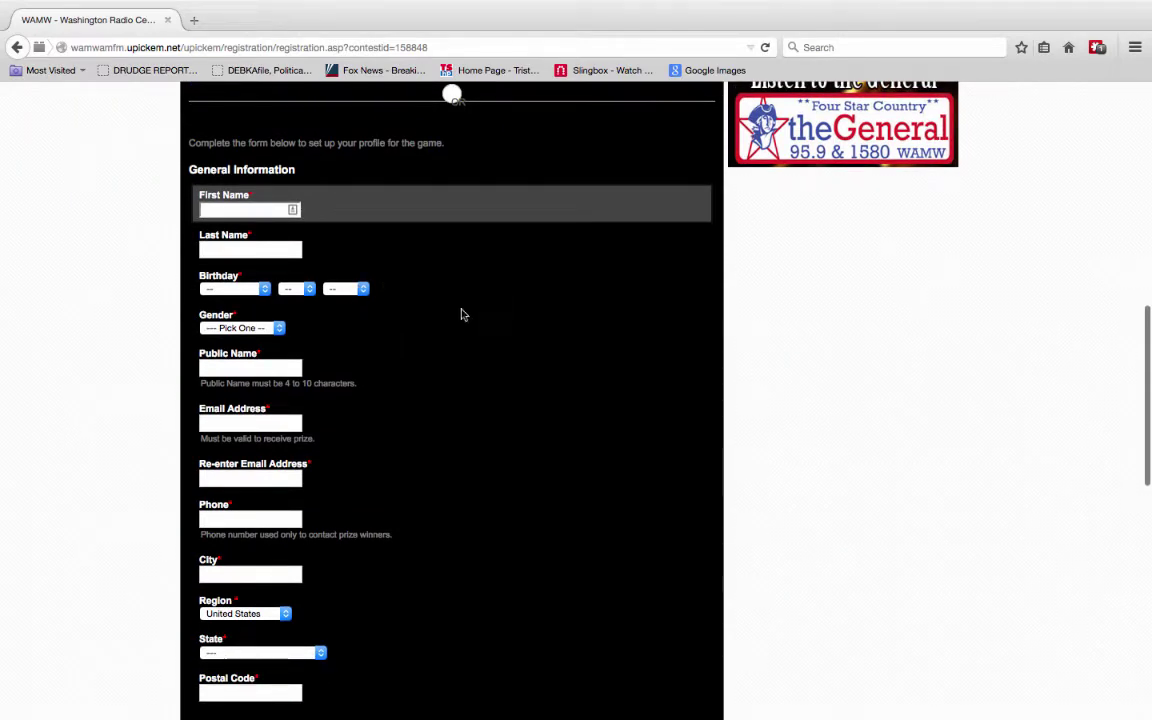
scroll(480, 332, "down", 4)
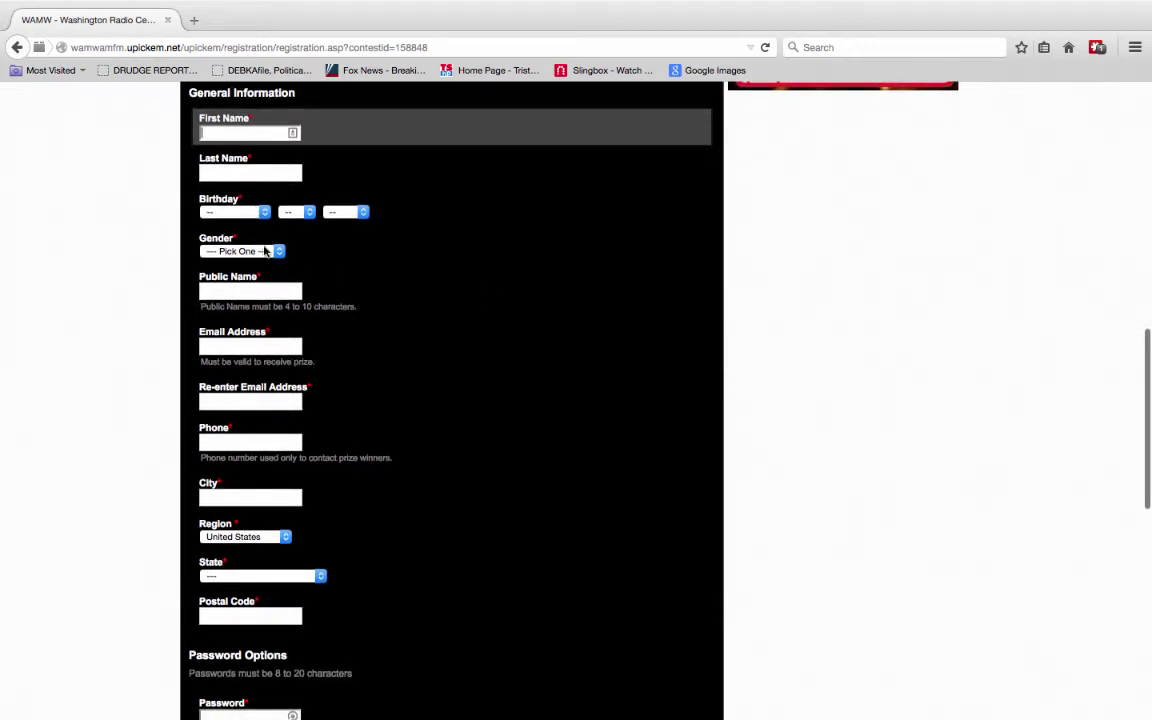
scroll(464, 301, "down", 2)
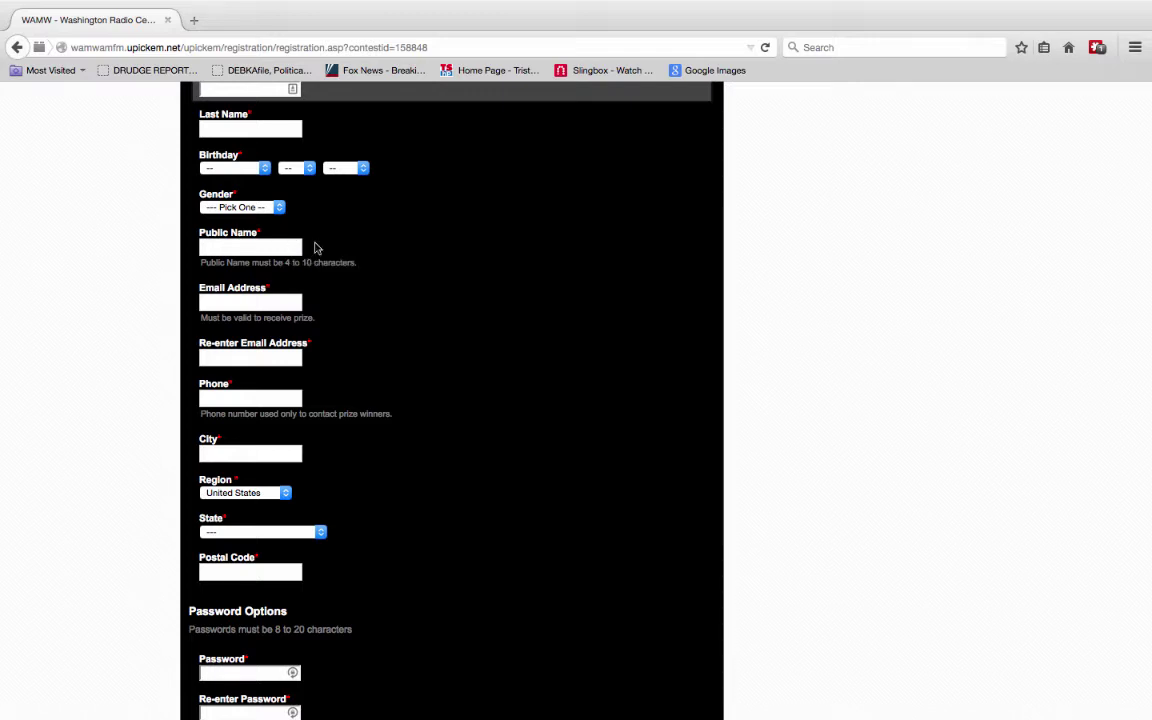
scroll(505, 310, "down", 1)
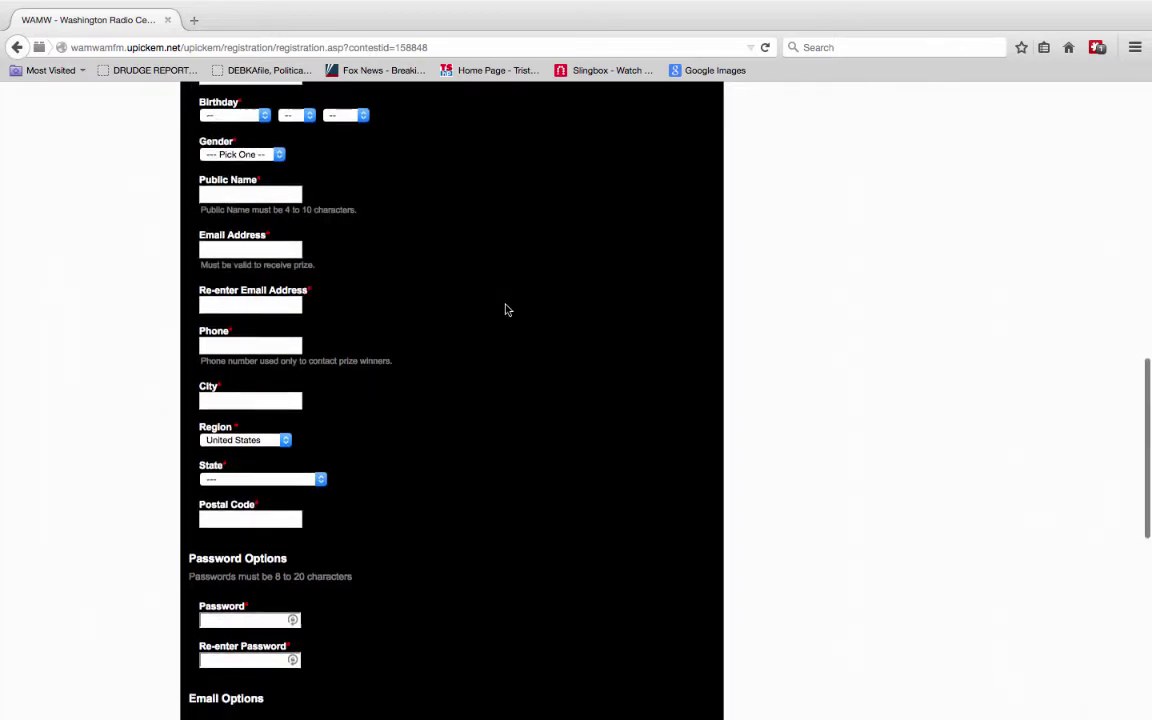
scroll(505, 310, "down", 1)
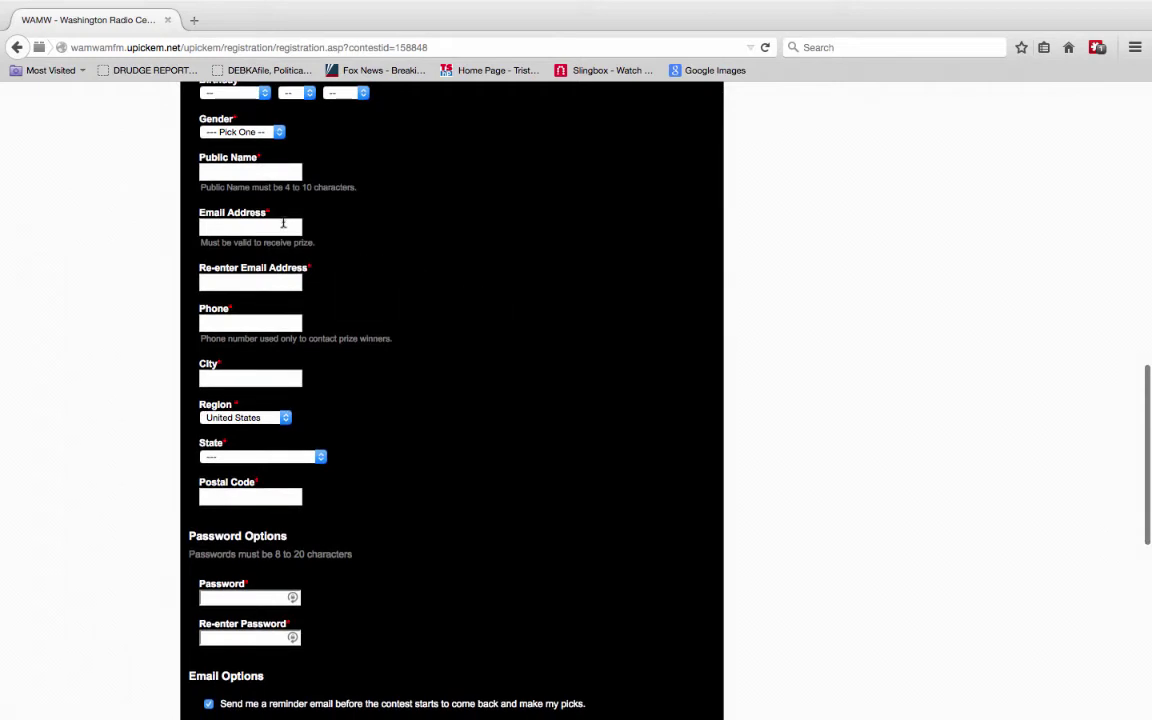
scroll(499, 271, "down", 2)
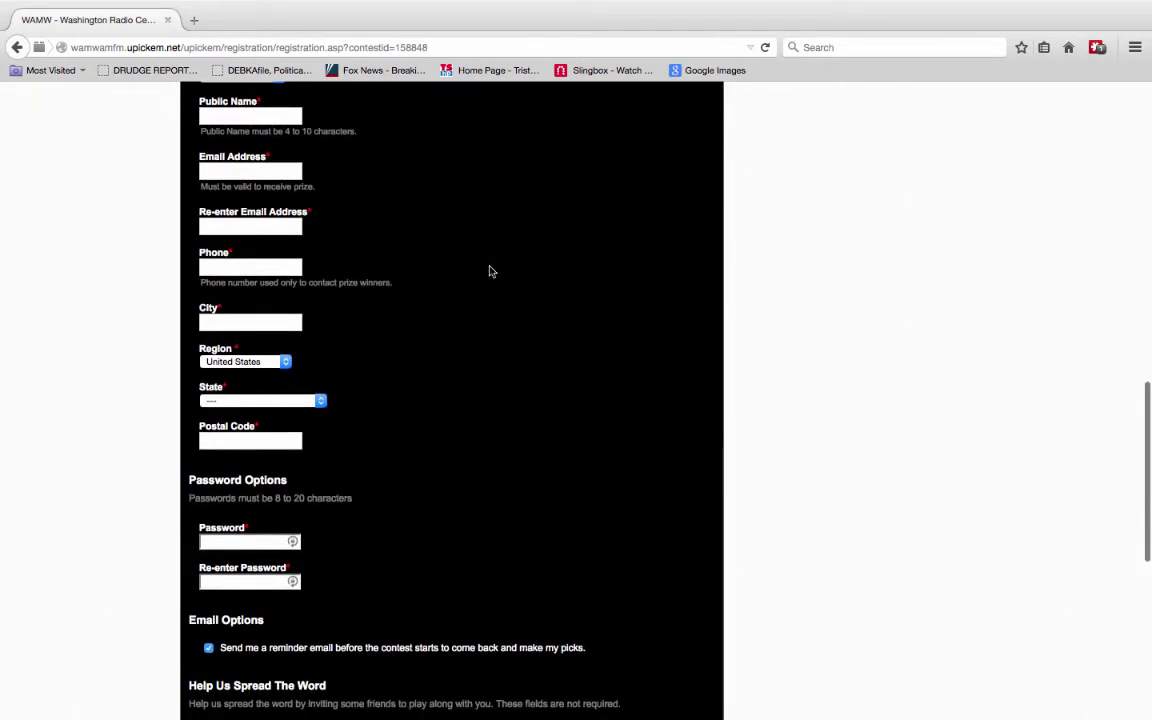
scroll(483, 284, "down", 1)
scroll(483, 286, "down", 3)
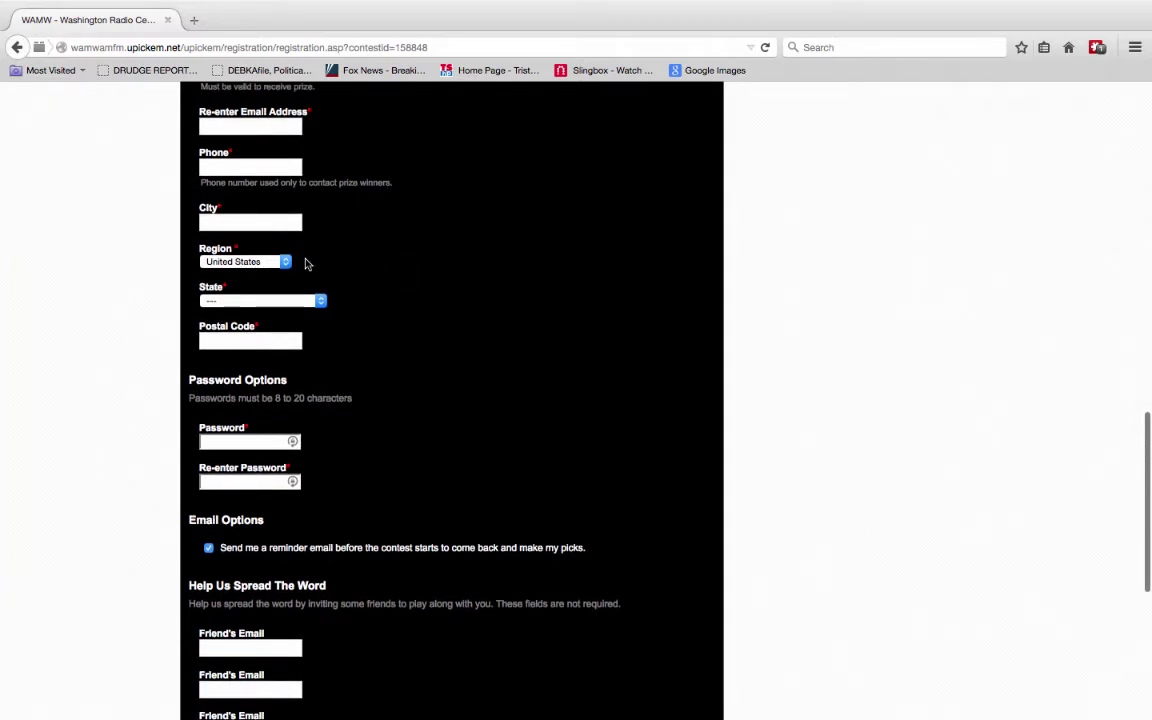
scroll(470, 301, "down", 3)
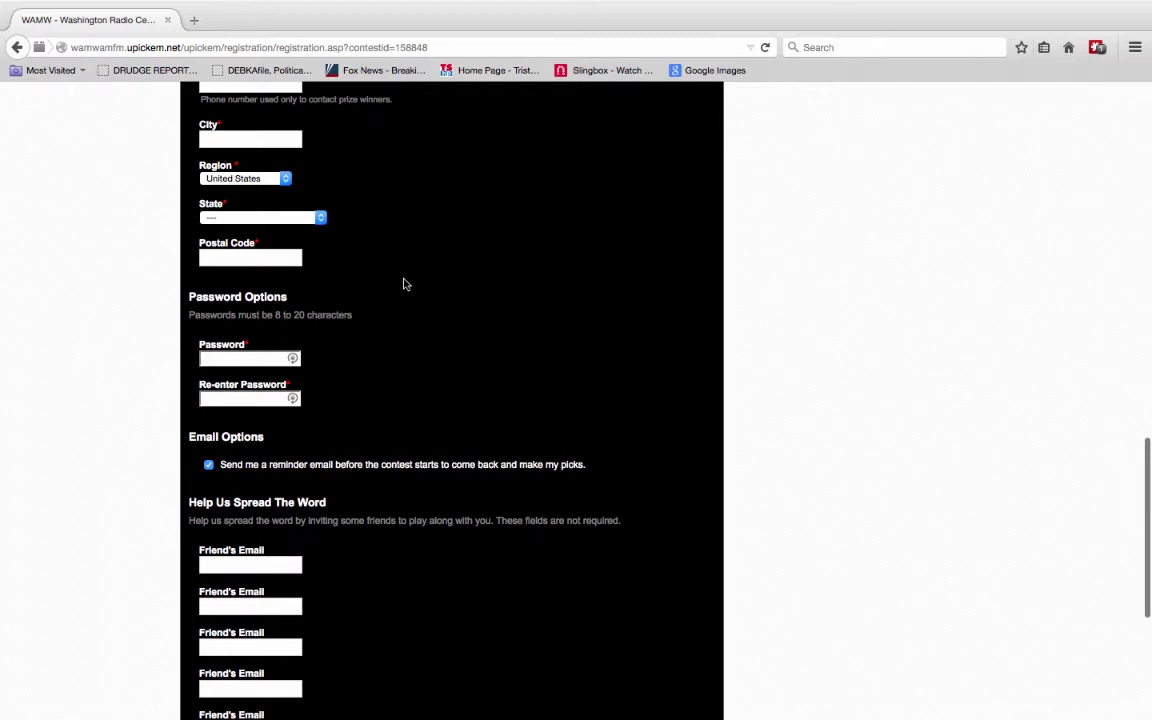
scroll(404, 285, "down", 1)
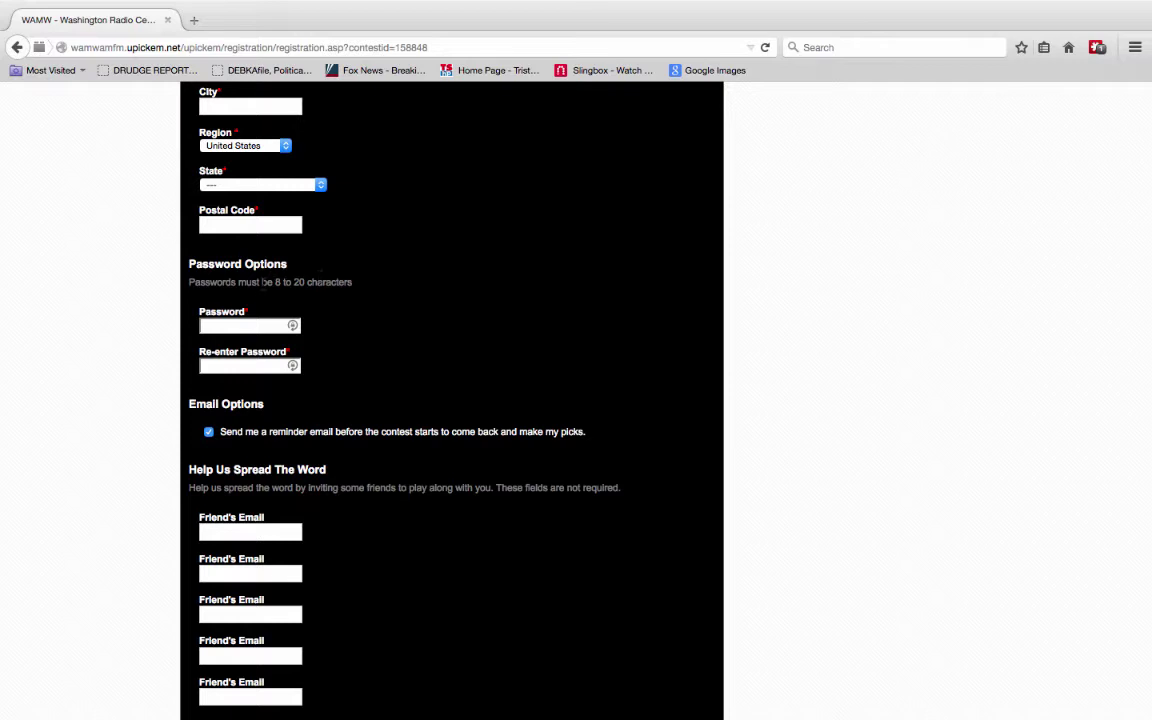
Step: Toggle the reminder email off and back on, then agree to the Terms, Privacy Policy and Rules
scroll(400, 311, "down", 4)
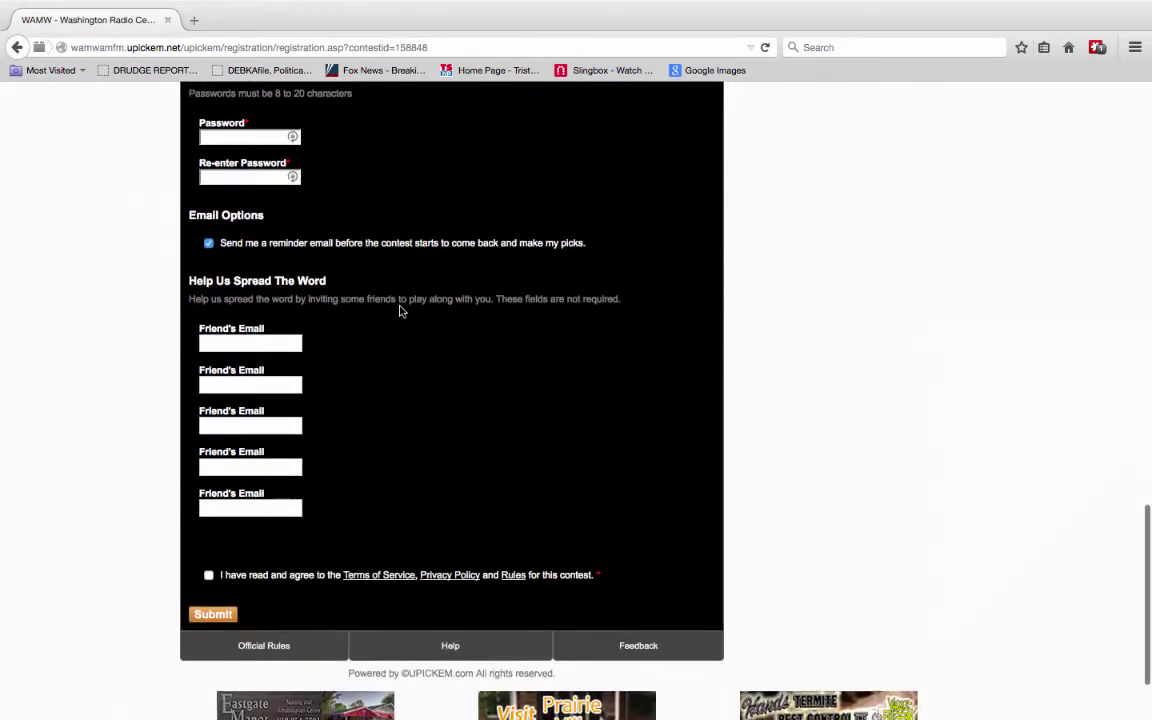
scroll(400, 311, "down", 1)
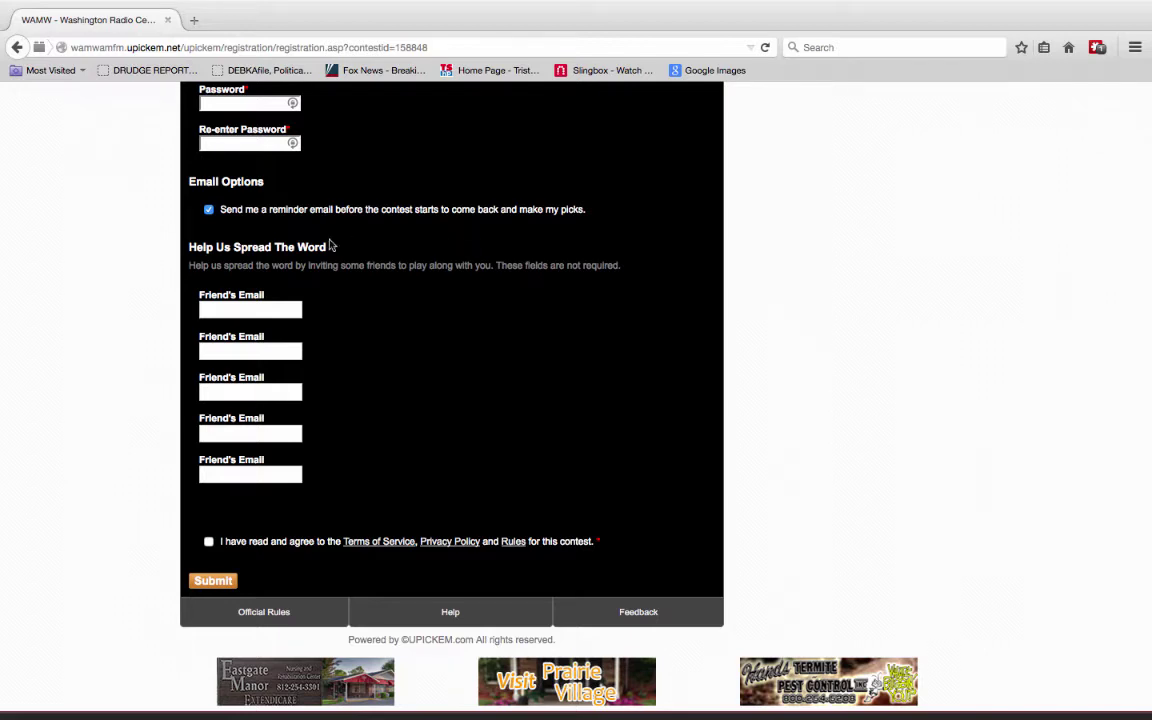
left_click(209, 210)
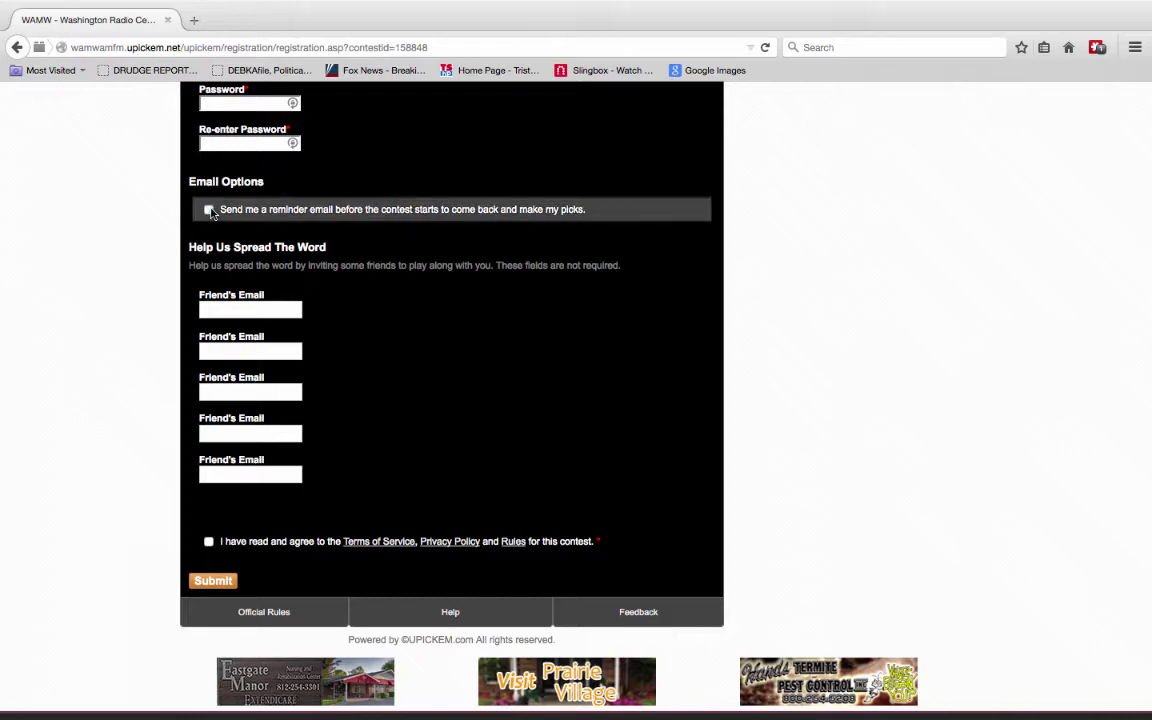
left_click(209, 210)
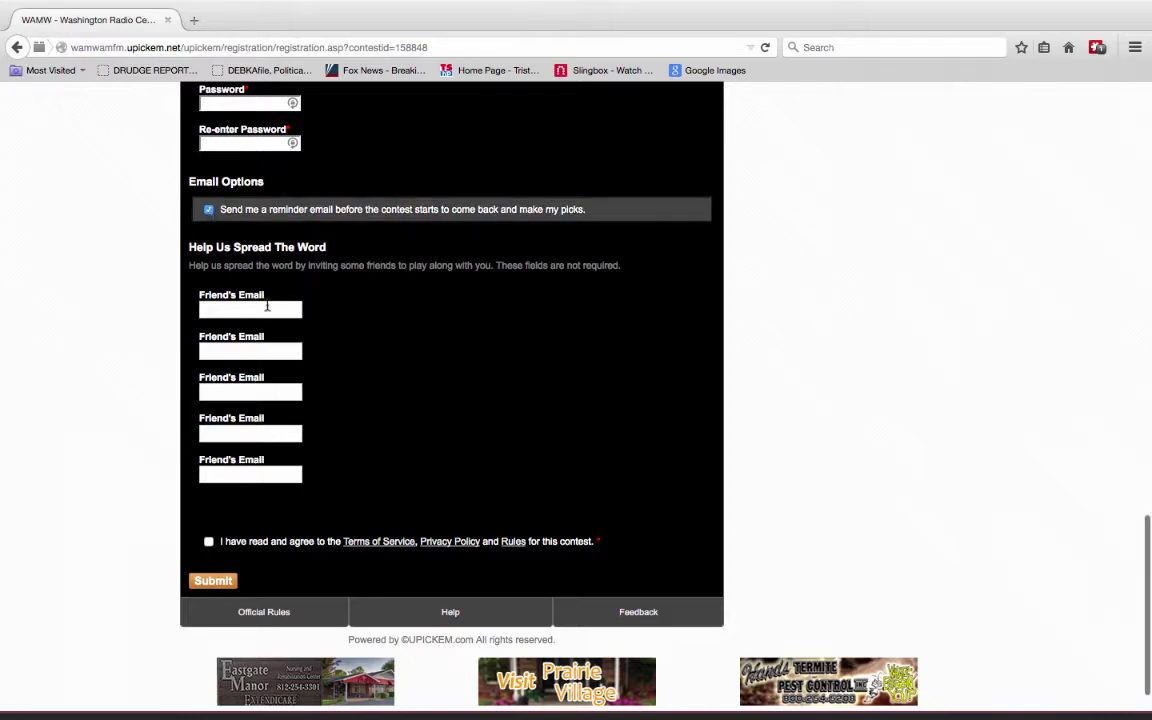
scroll(411, 321, "down", 2)
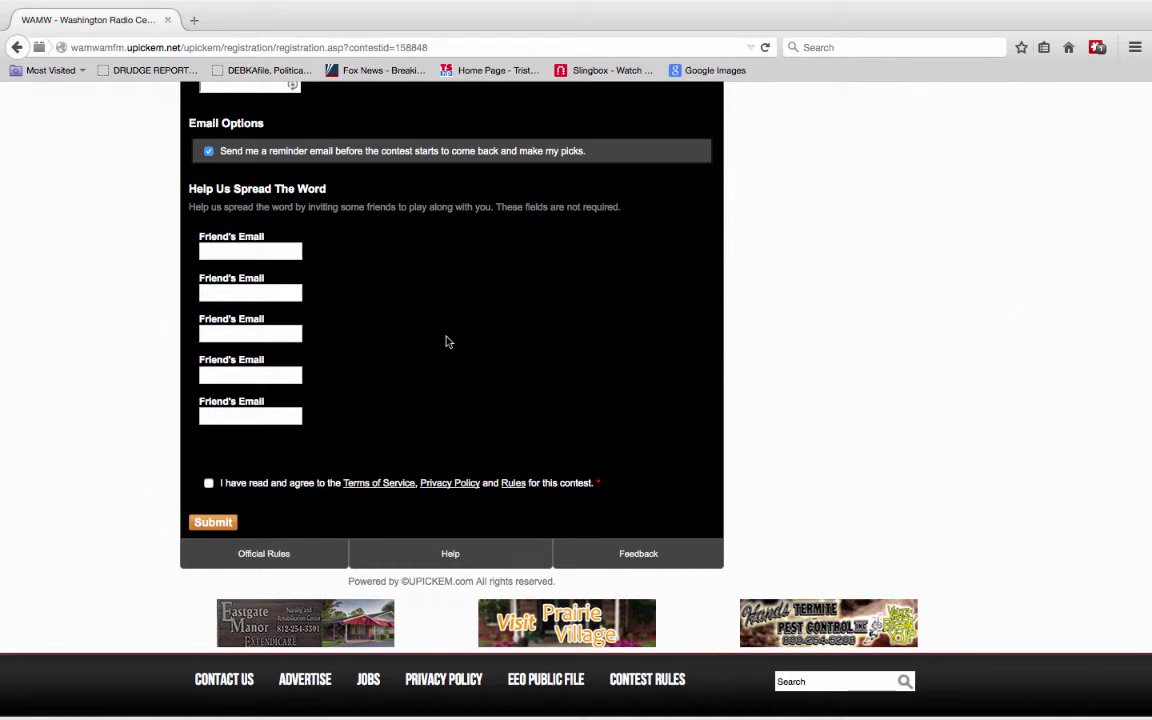
scroll(447, 340, "down", 1)
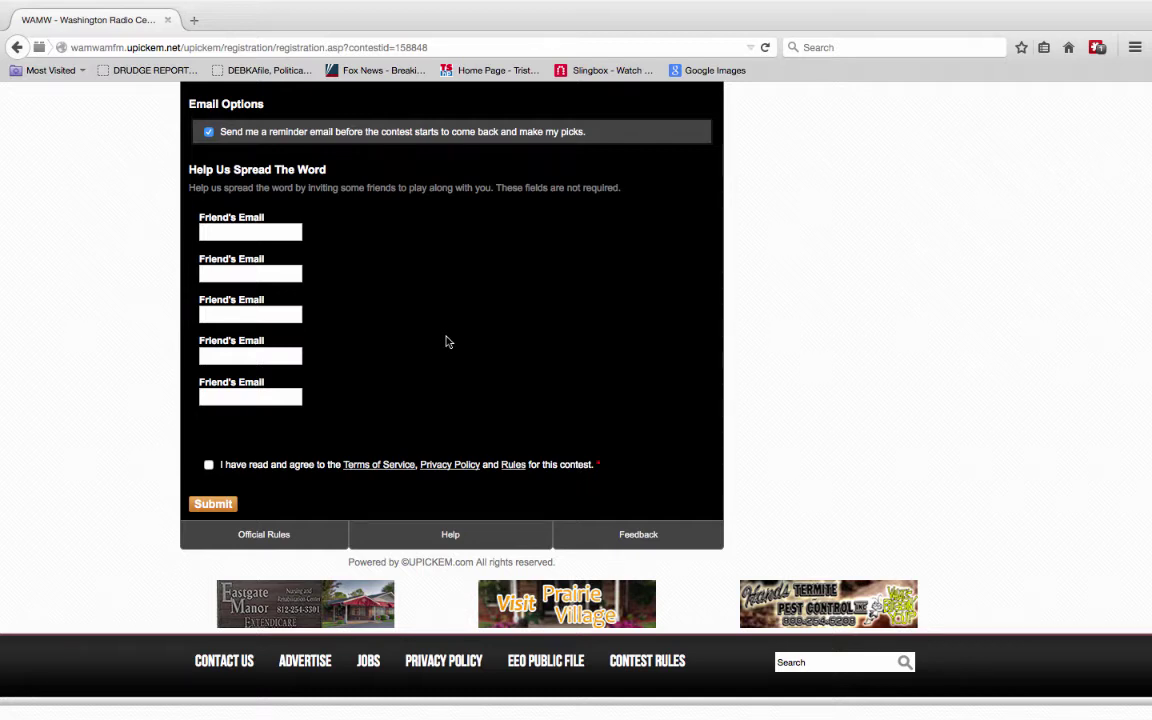
left_click(209, 466)
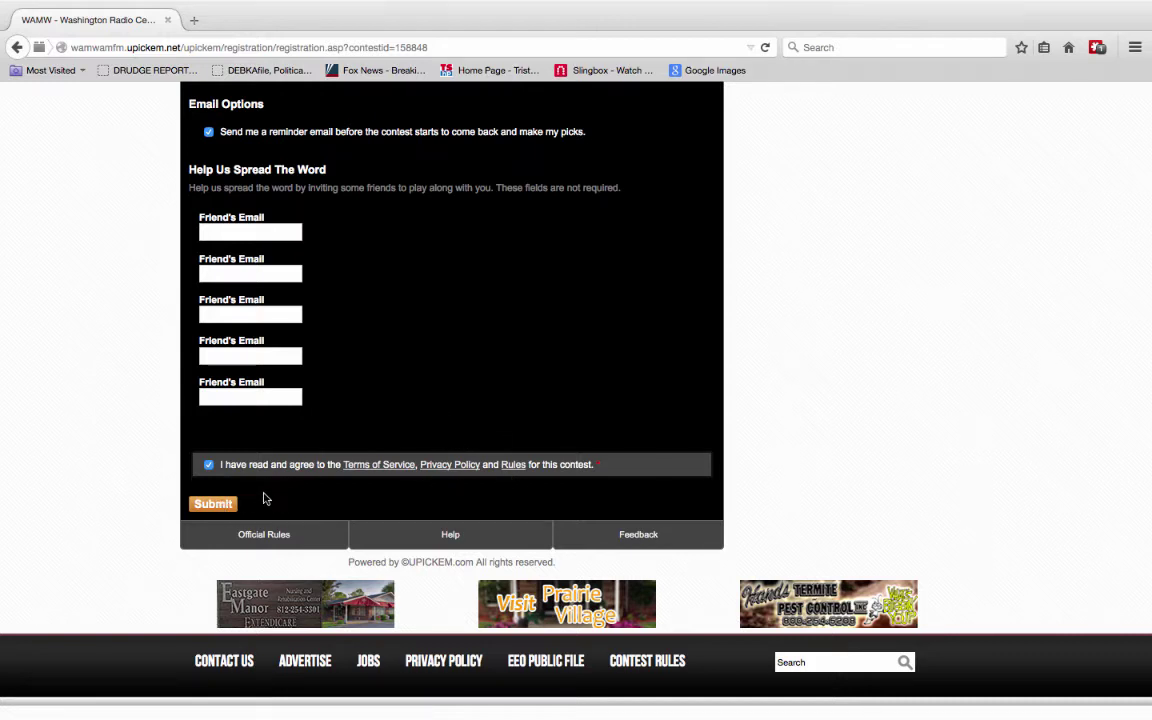
Step: Read through the contest's Official Rules, then go back to the Welcome page
left_click(268, 536)
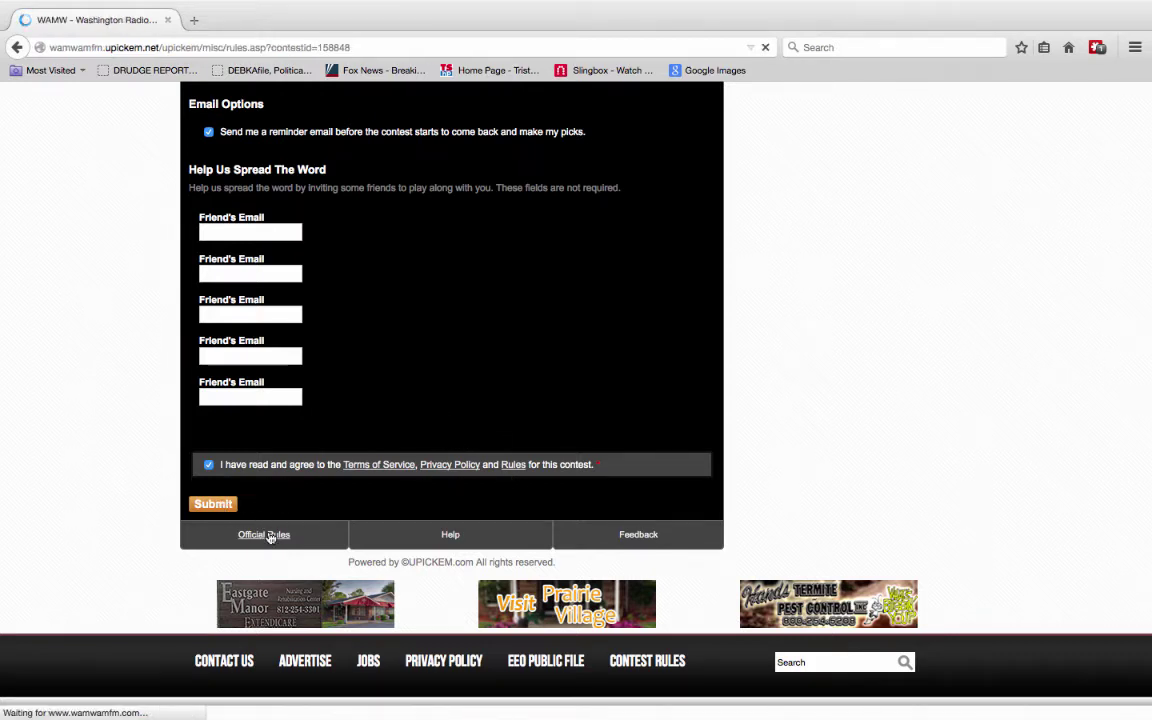
scroll(576, 400, "down", 1)
scroll(576, 400, "down", 10)
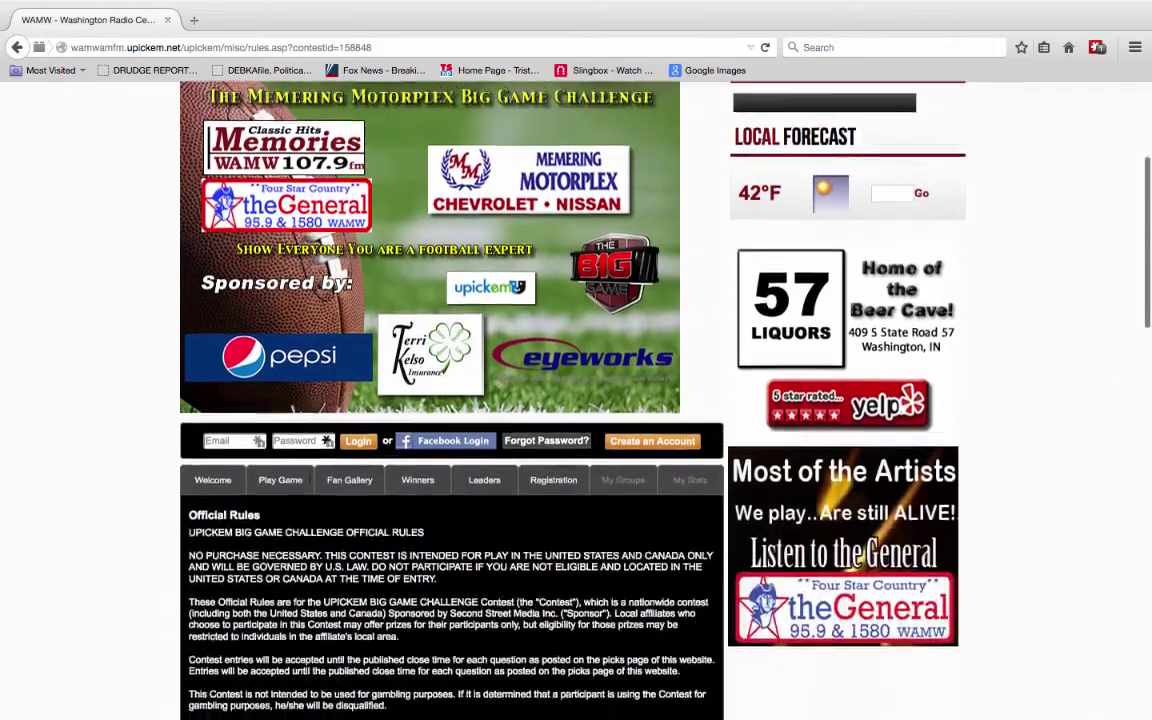
scroll(576, 400, "down", 10)
scroll(576, 400, "down", 1)
scroll(576, 400, "up", 6)
scroll(576, 400, "up", 12)
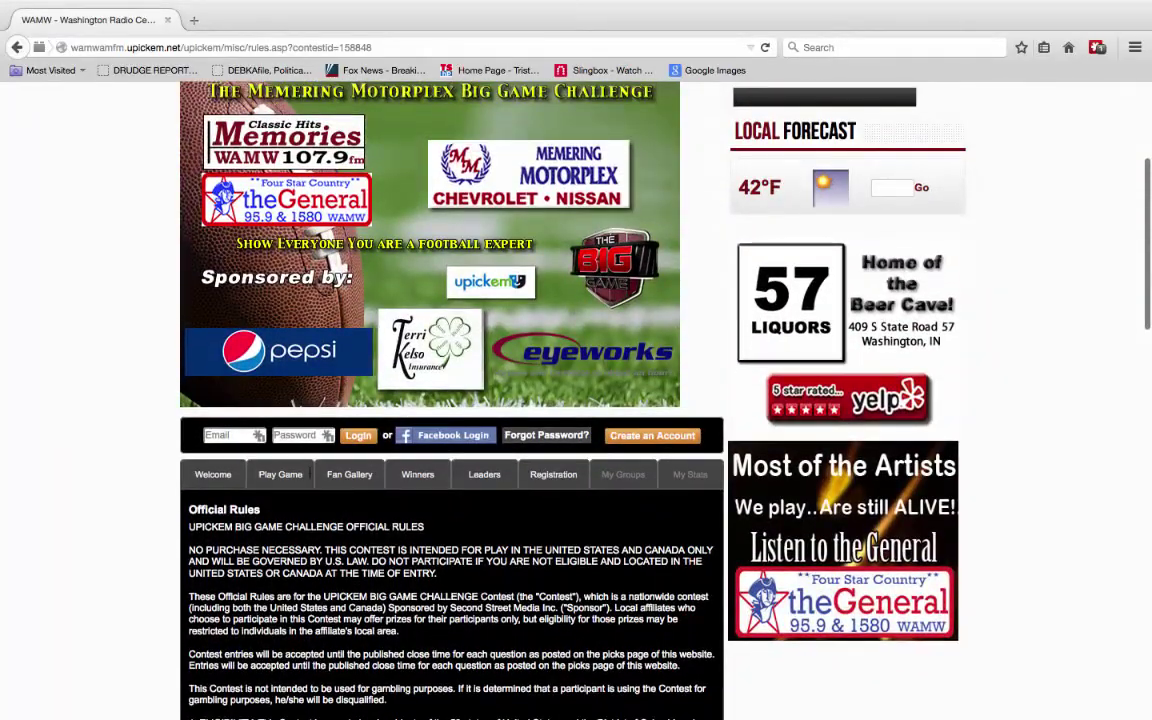
scroll(236, 420, "up", 1)
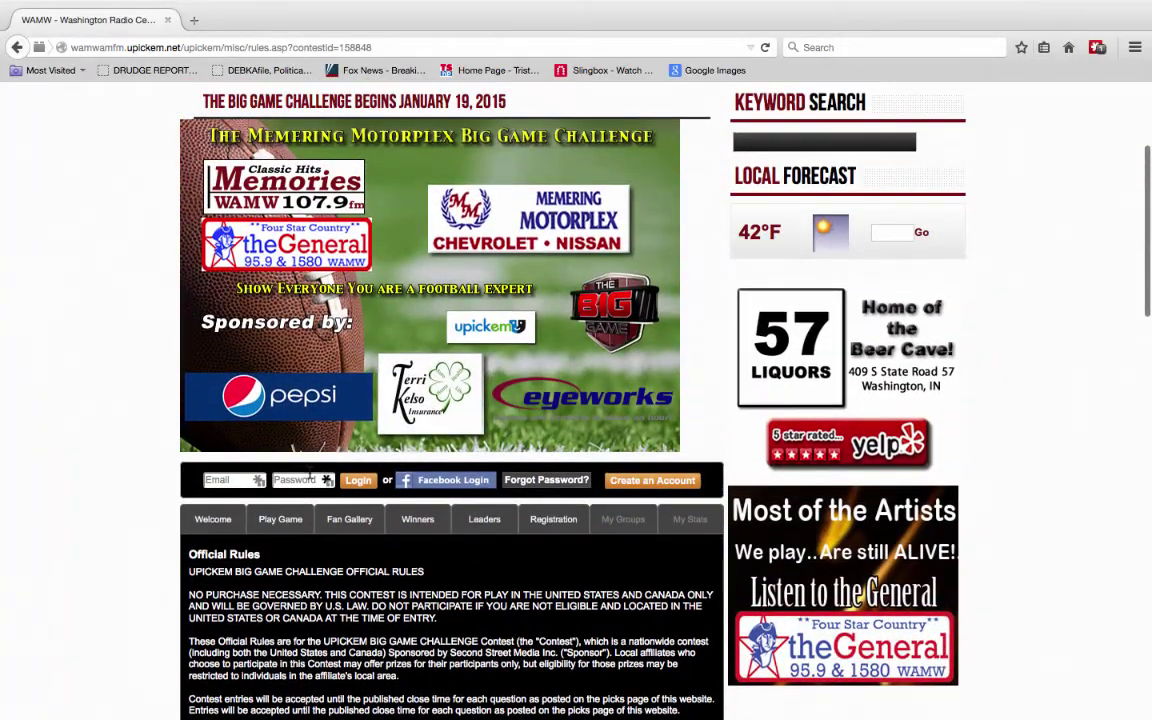
left_click(208, 527)
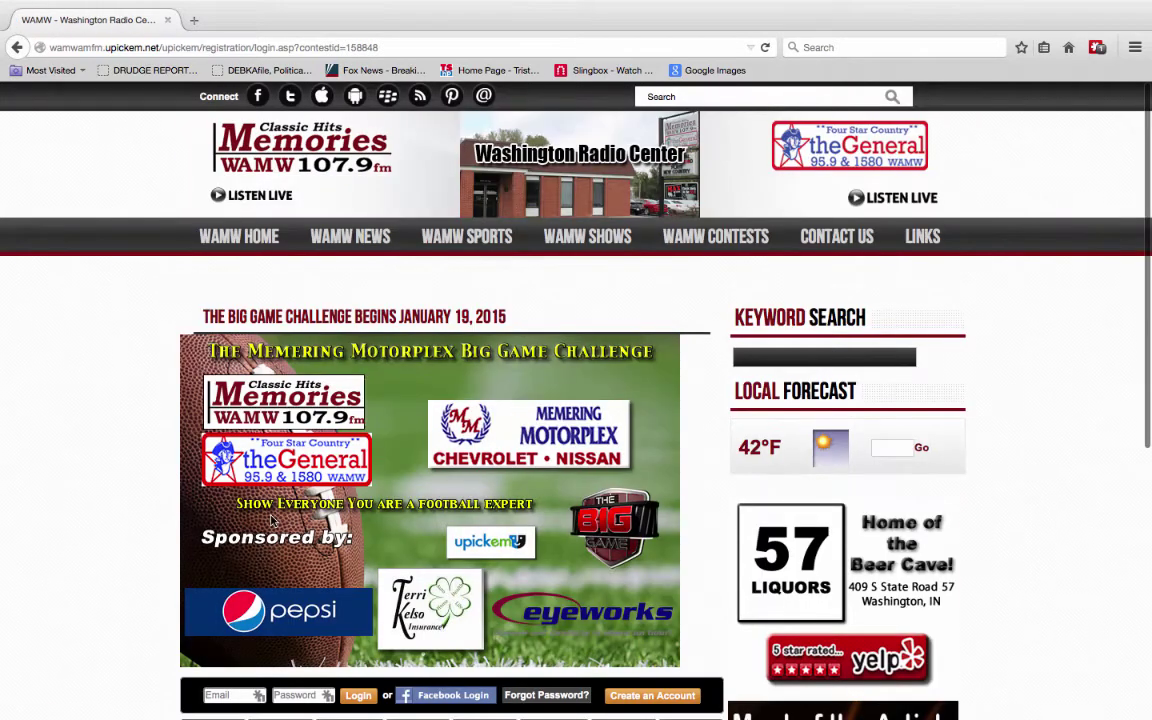
scroll(262, 440, "down", 5)
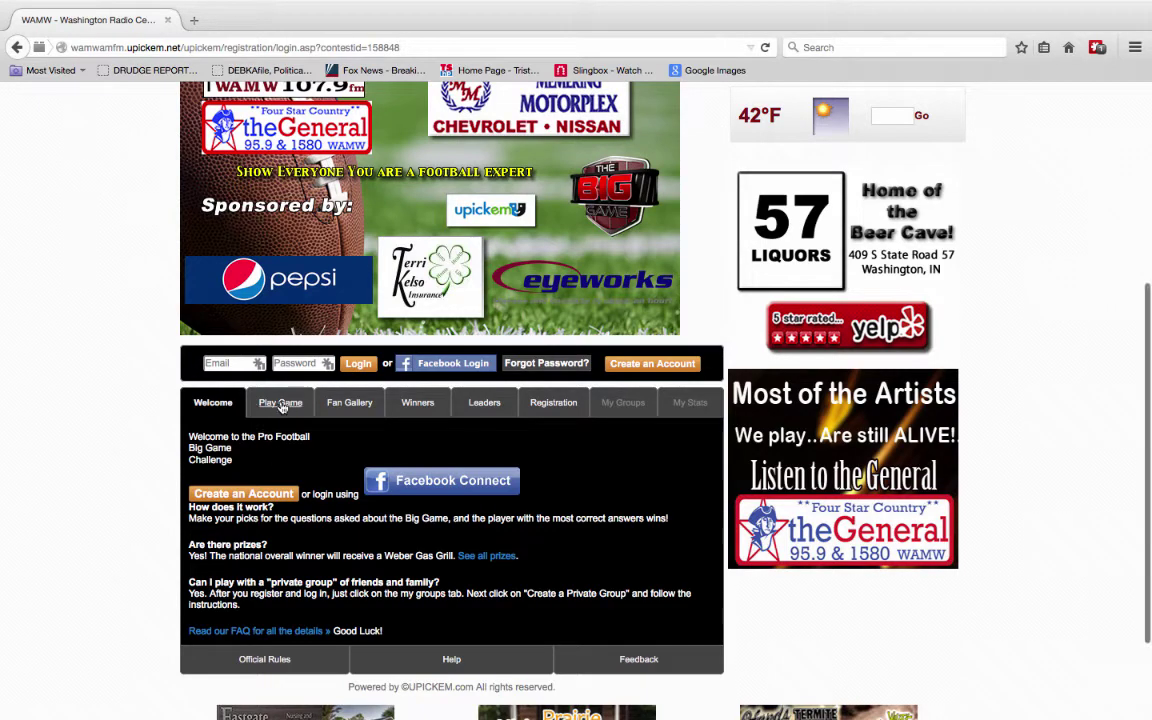
Step: Review the Play Game questions, such as coin toss and MVP, all marked Not Yet Open
left_click(282, 404)
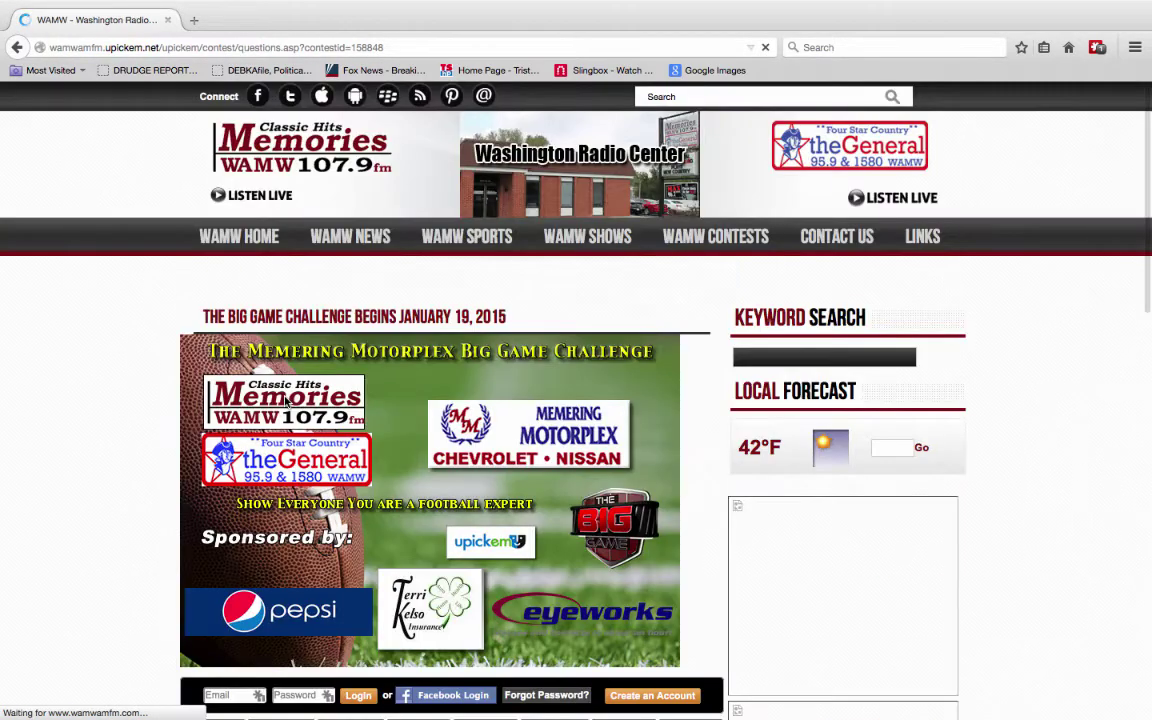
scroll(490, 432, "down", 3)
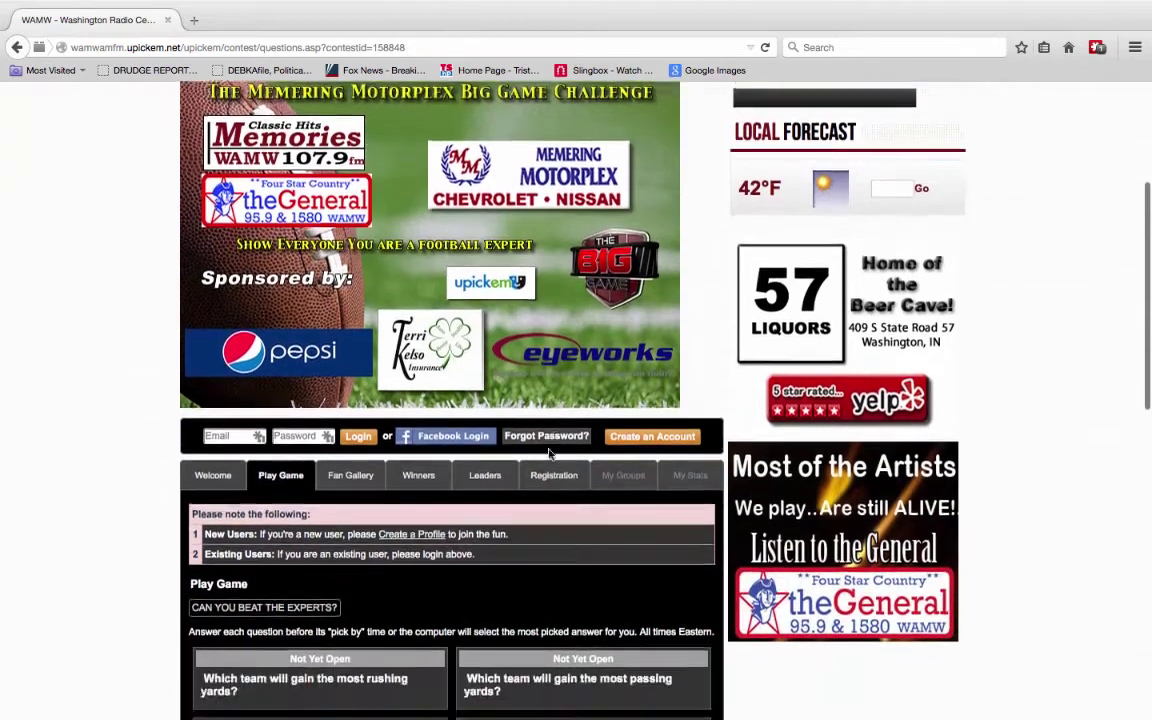
scroll(549, 454, "down", 3)
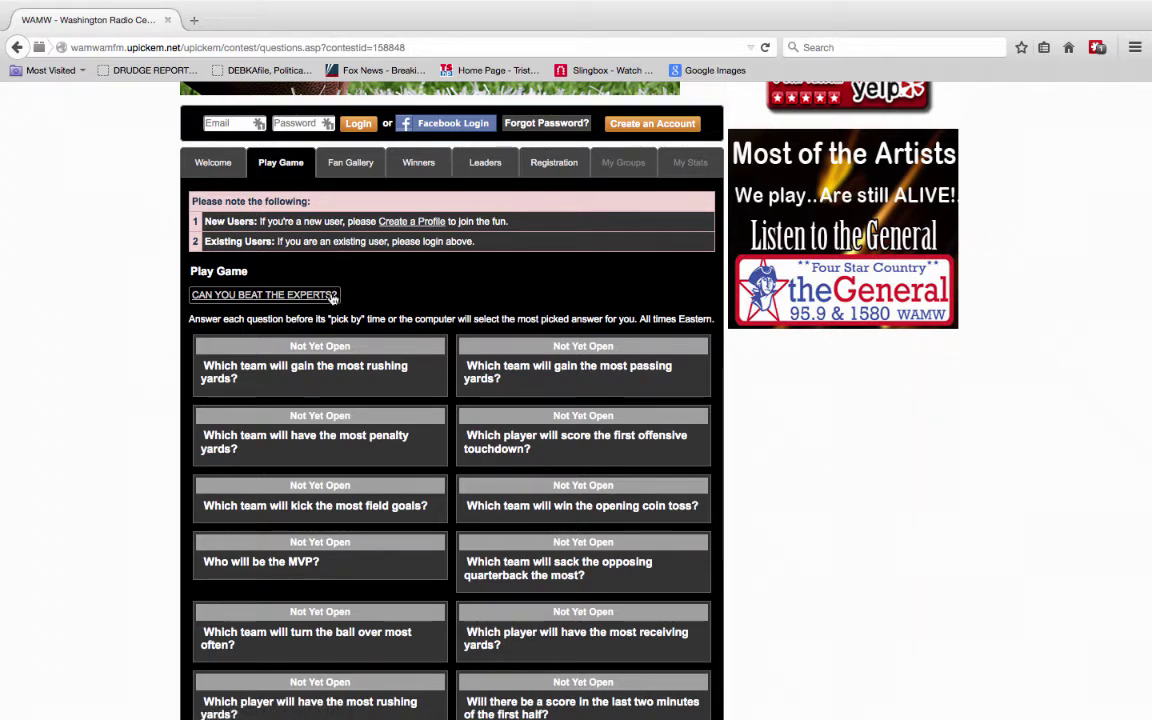
scroll(362, 296, "down", 1)
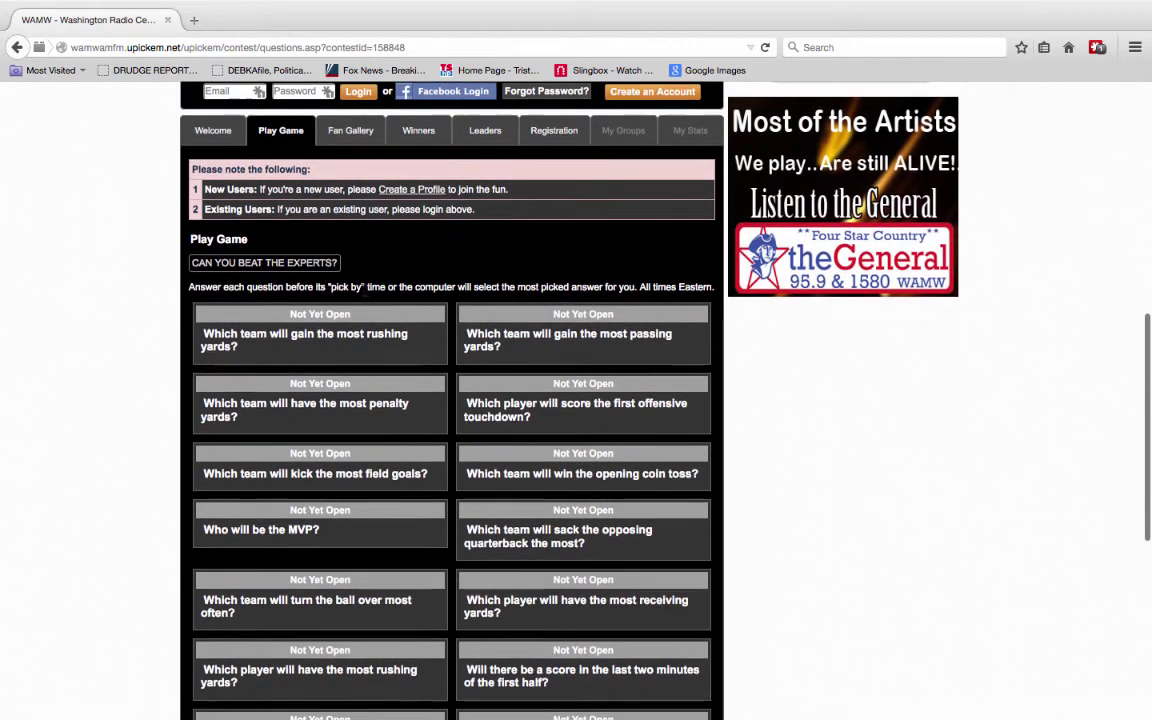
scroll(365, 293, "down", 1)
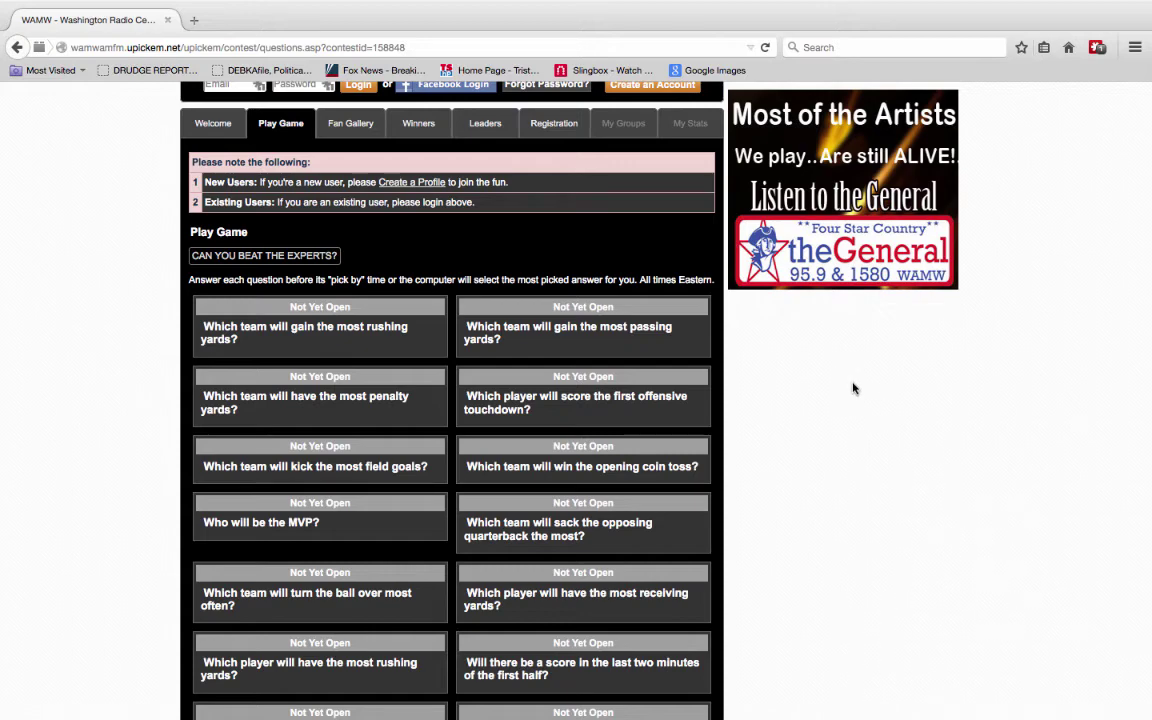
scroll(854, 388, "down", 2)
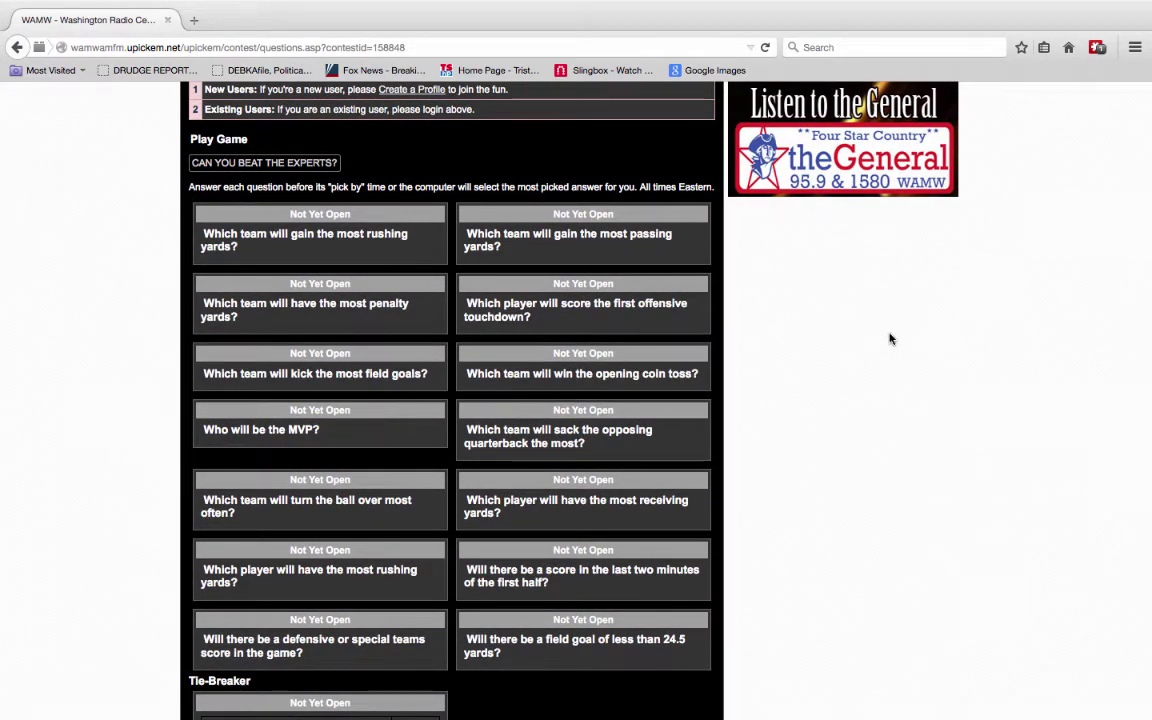
scroll(890, 339, "down", 3)
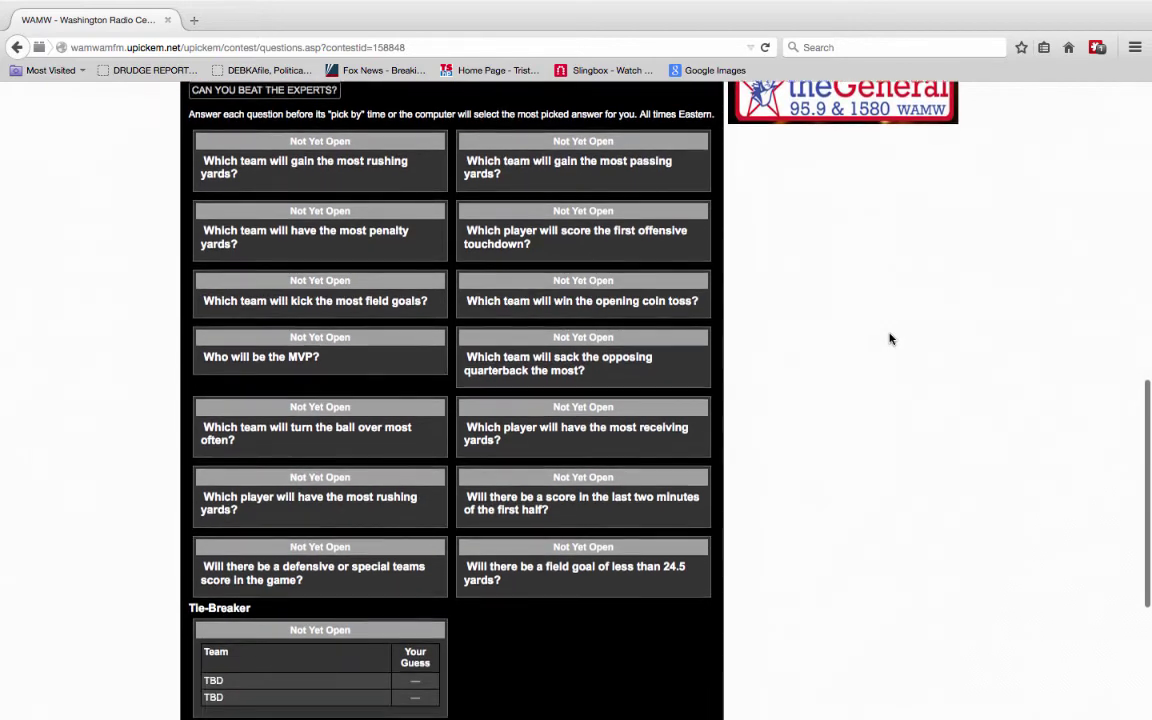
scroll(890, 339, "up", 1)
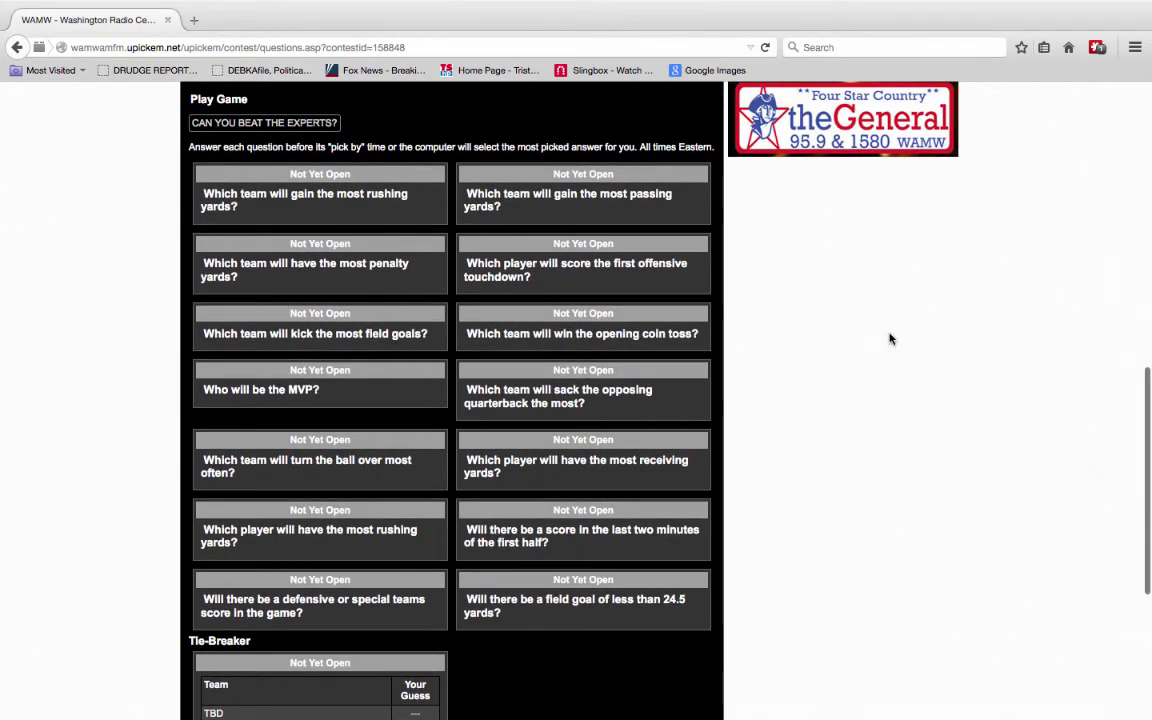
scroll(890, 339, "down", 1)
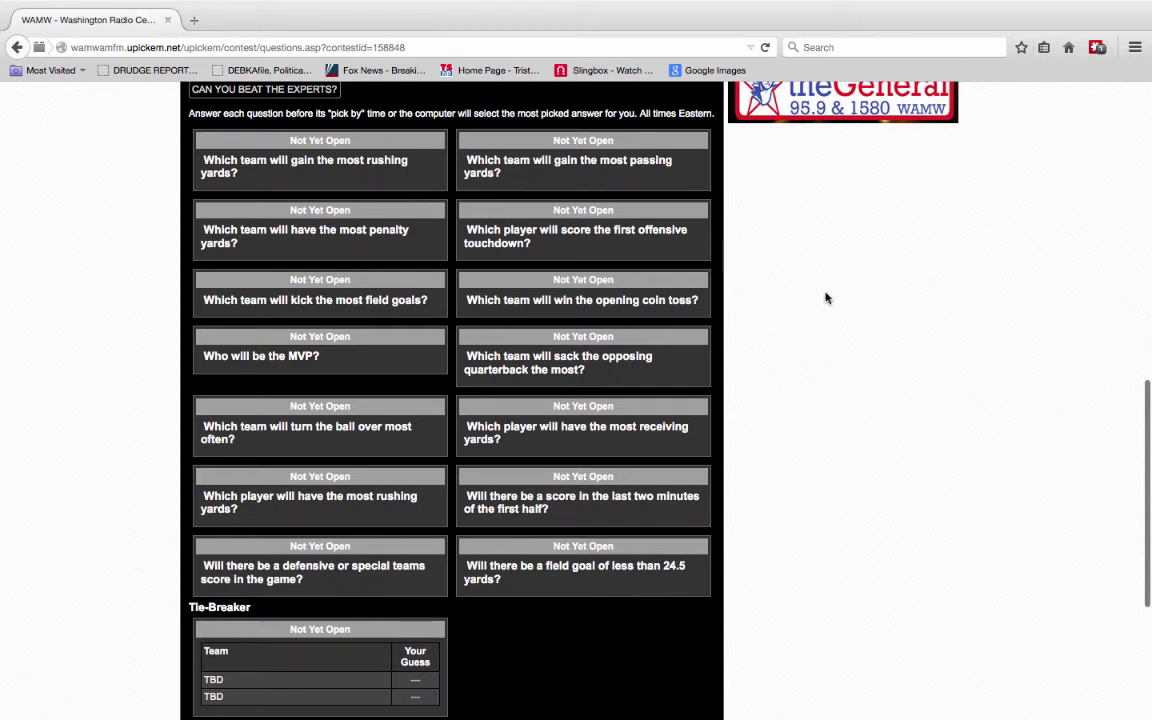
scroll(825, 296, "down", 2)
scroll(825, 297, "up", 1)
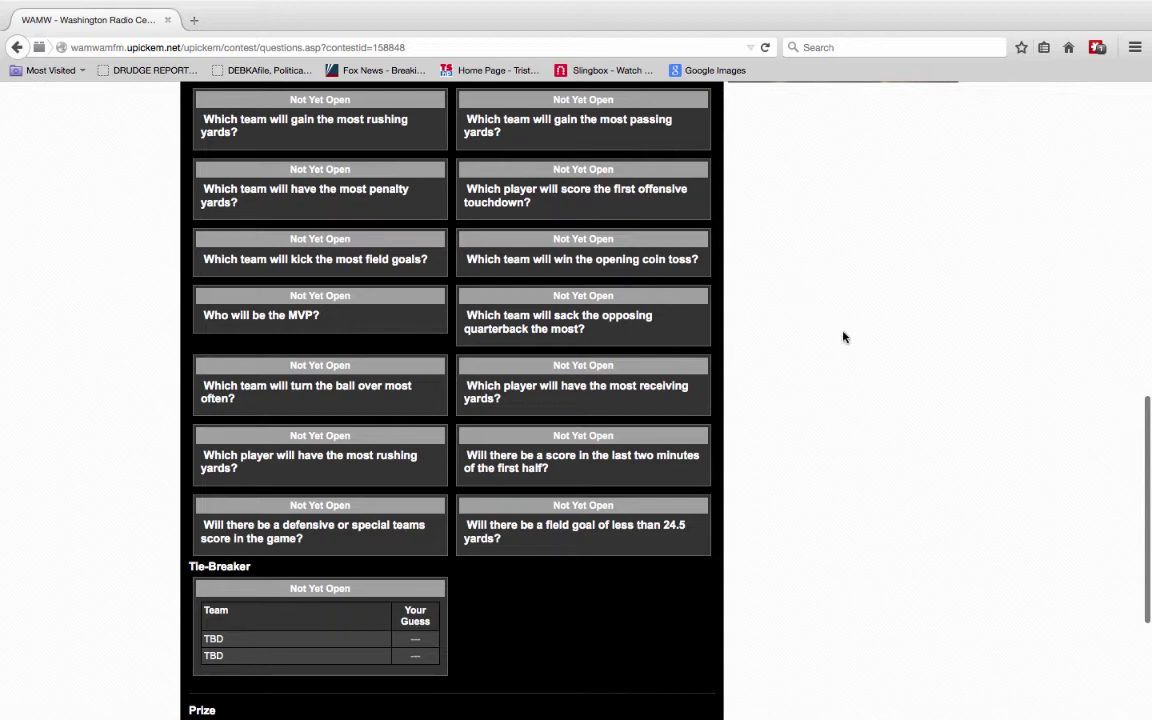
scroll(846, 321, "down", 1)
scroll(846, 321, "up", 1)
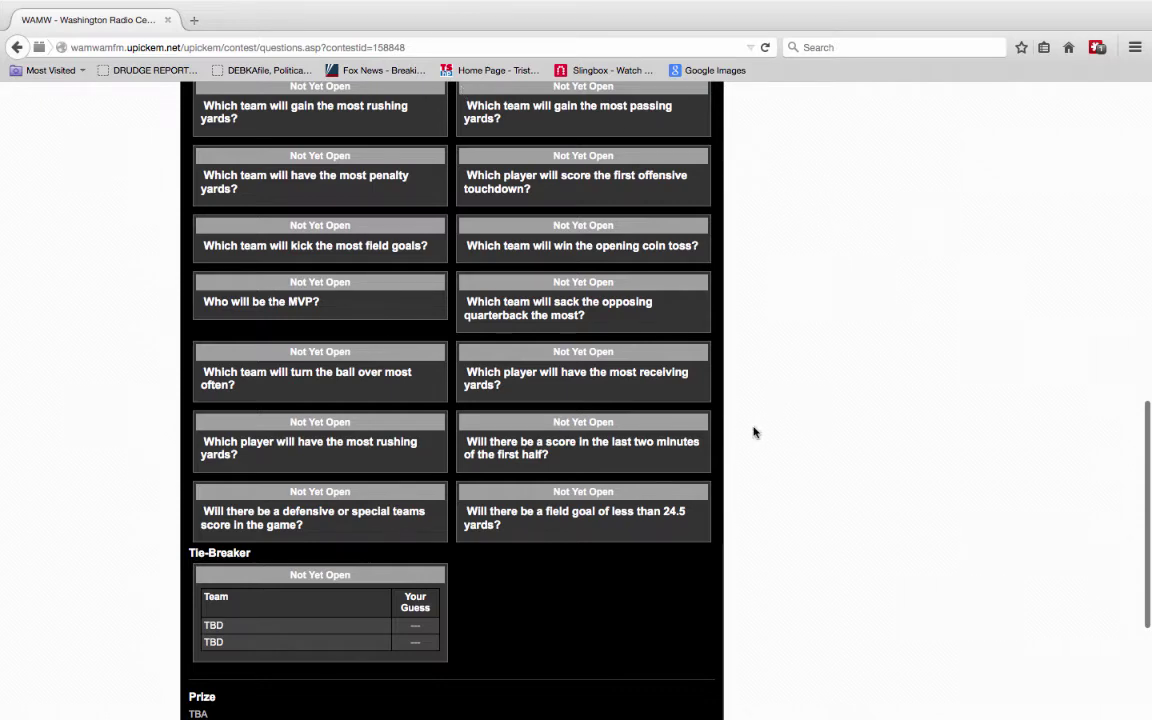
scroll(982, 137, "down", 3)
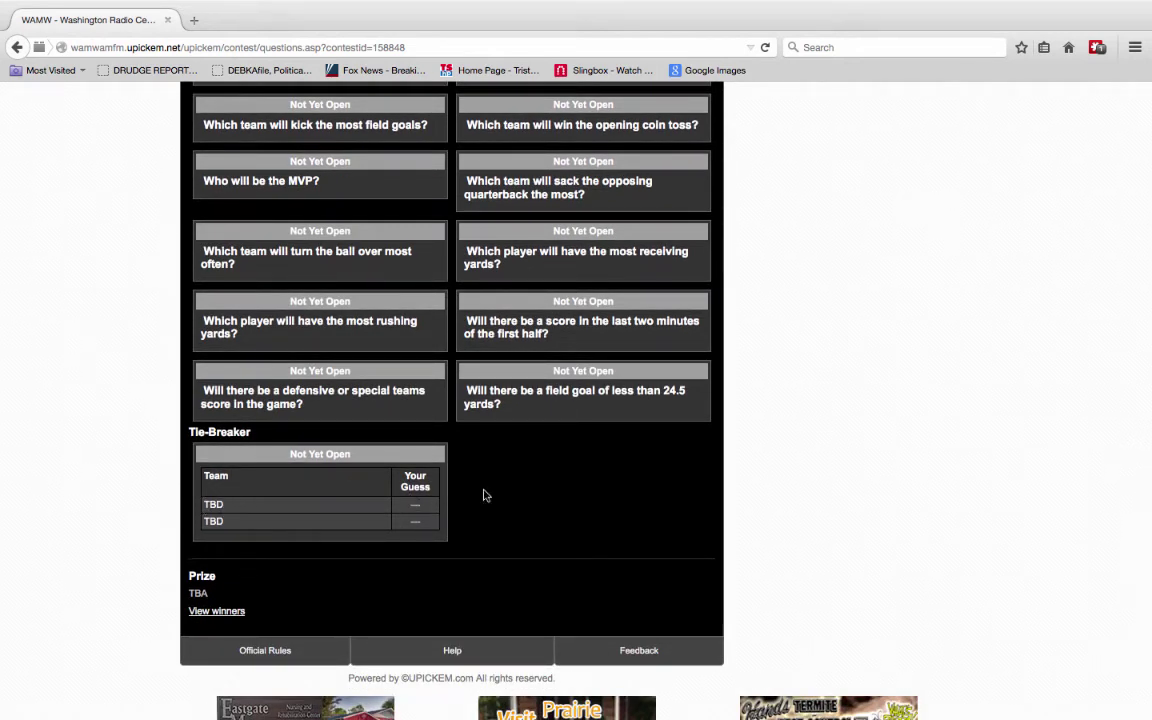
scroll(840, 432, "down", 2)
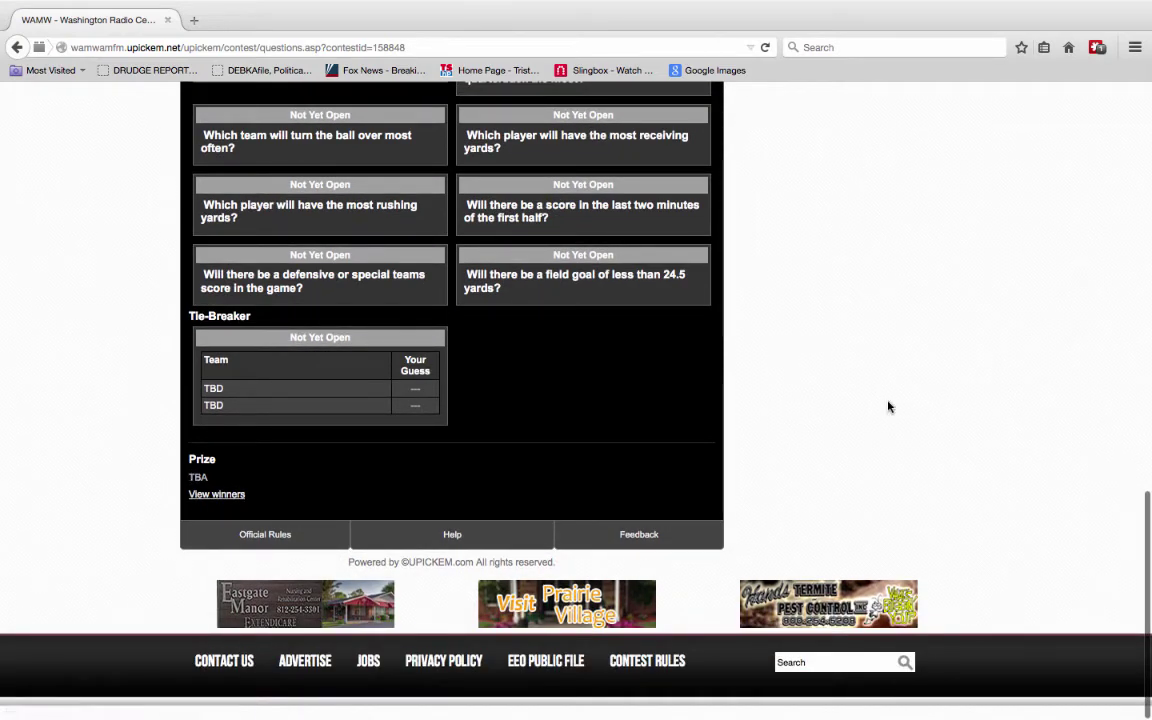
scroll(926, 409, "up", 2)
scroll(926, 409, "up", 8)
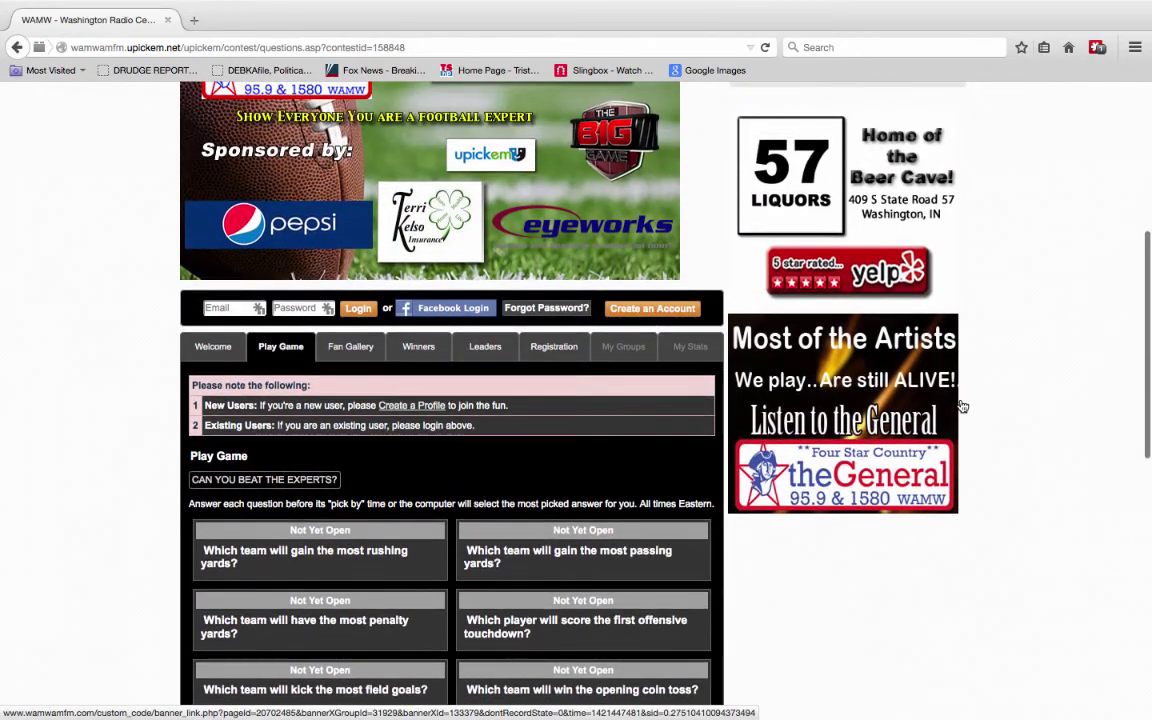
Step: Browse the contest's Fan Gallery, which has no photos or videos yet
left_click(349, 350)
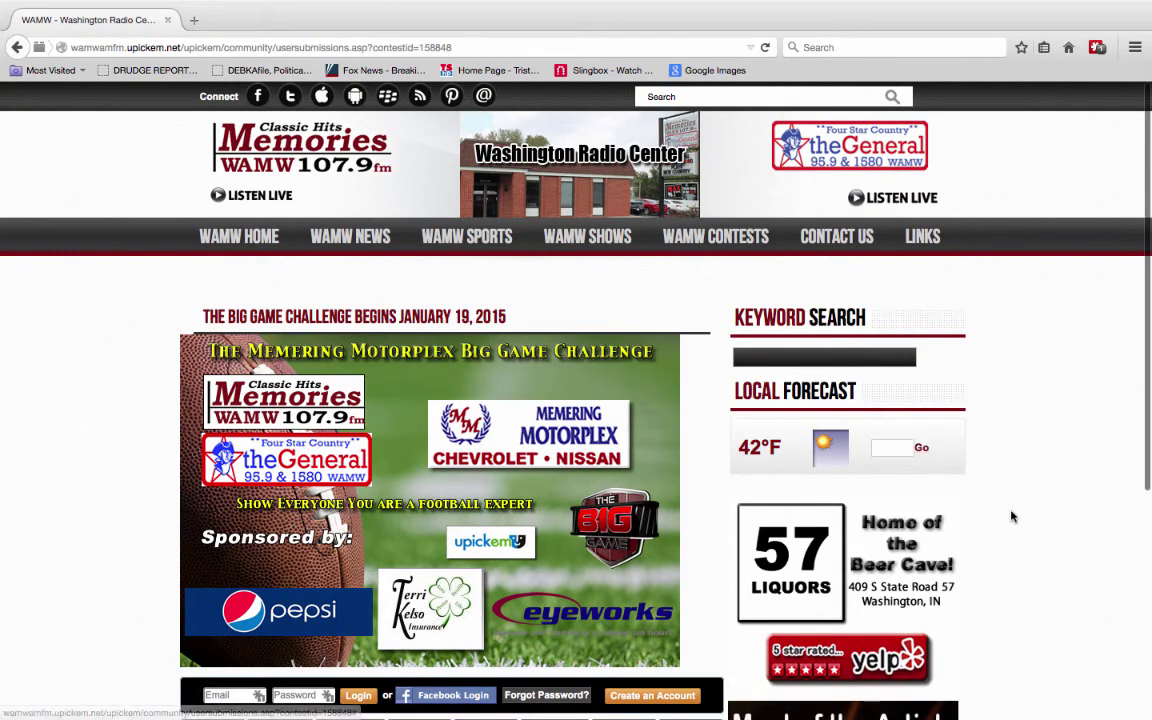
scroll(1018, 518, "down", 5)
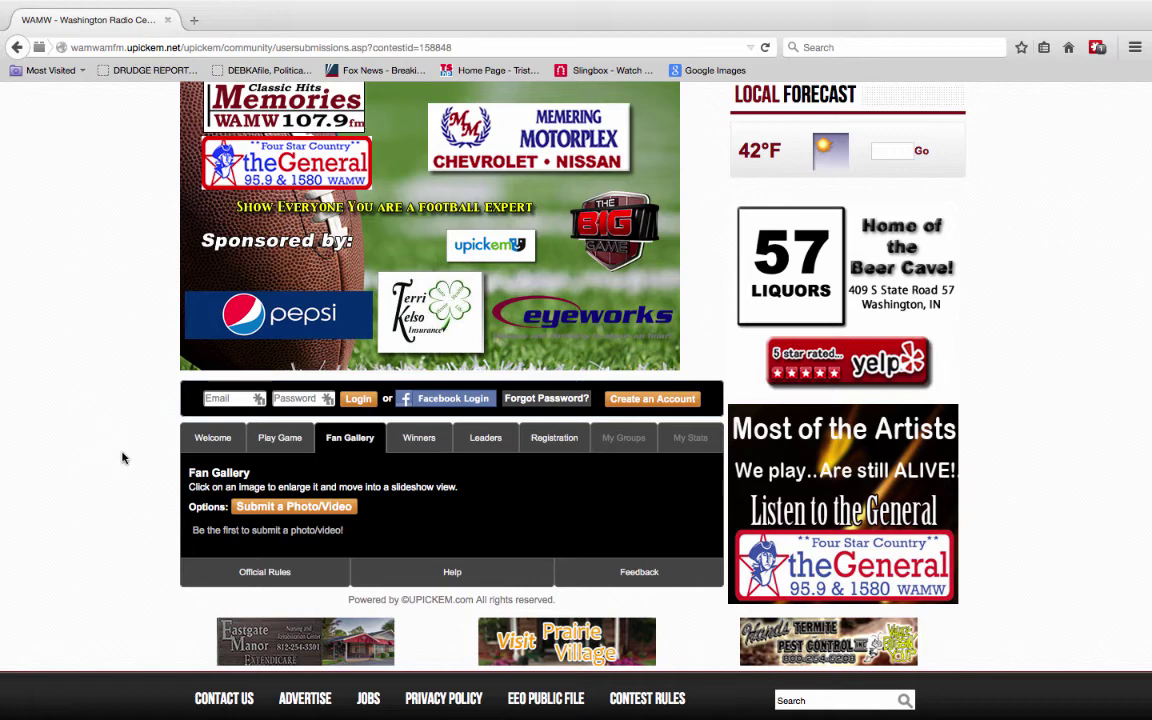
scroll(122, 458, "down", 1)
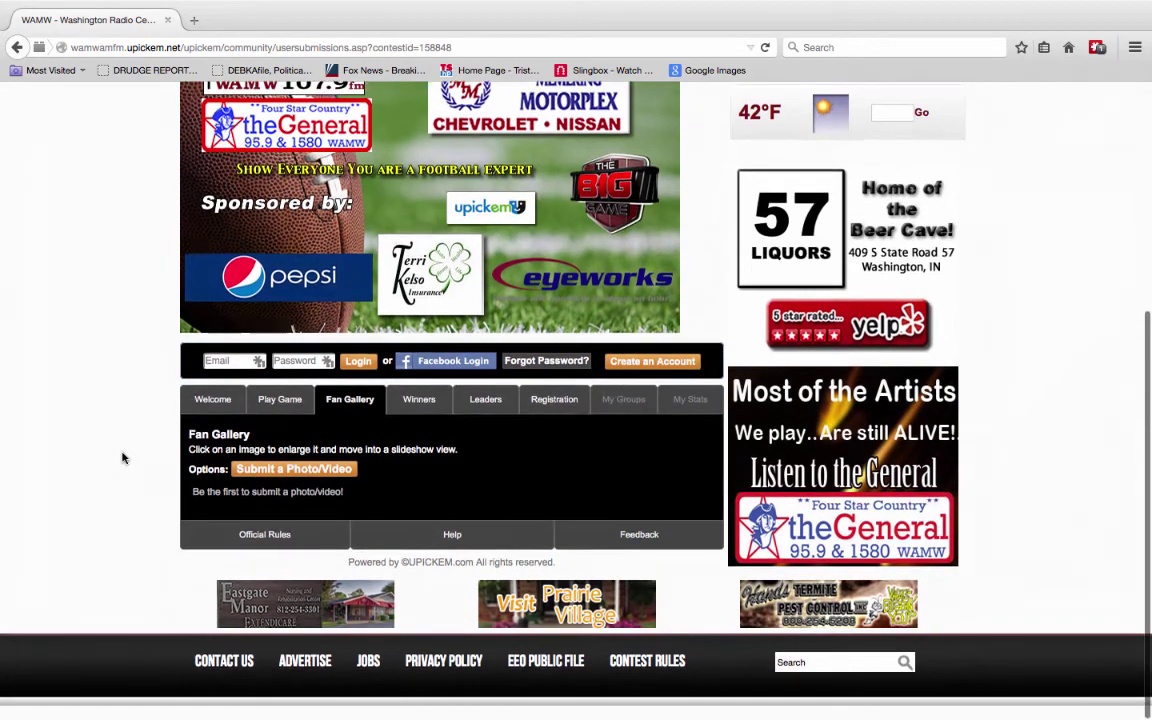
Step: View the Winners table: overall winner TBD, national prize a Weber Gas Grill
left_click(424, 402)
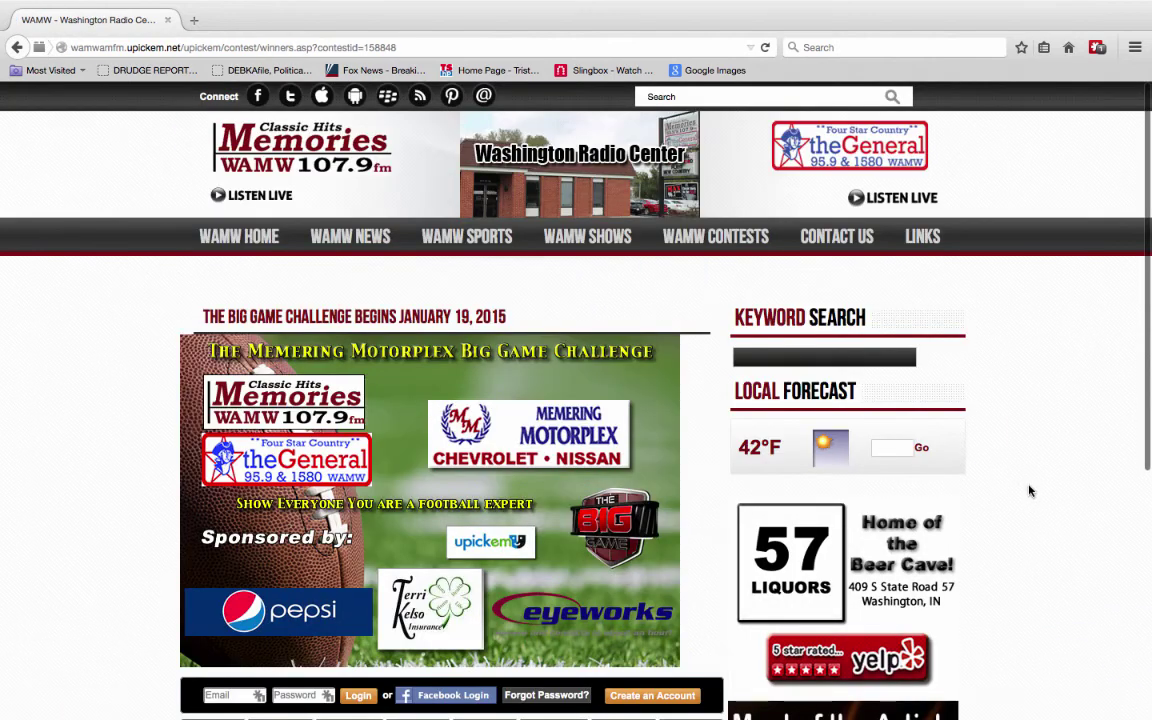
scroll(1028, 488, "down", 2)
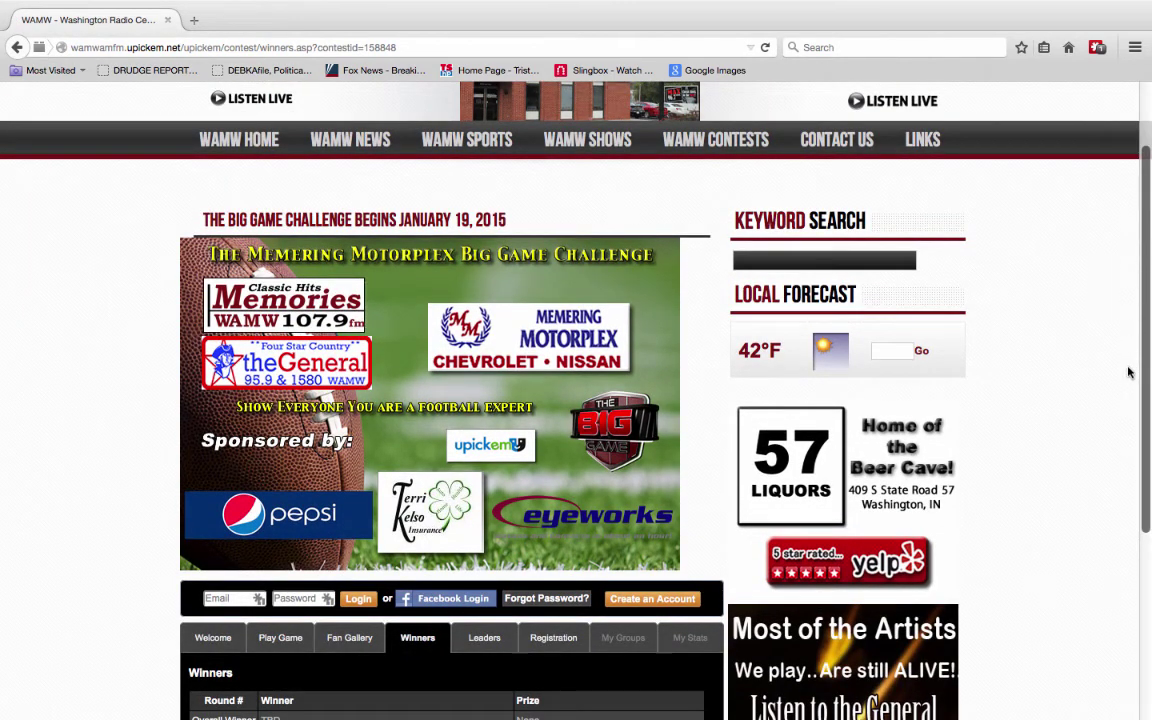
scroll(1111, 496, "down", 4)
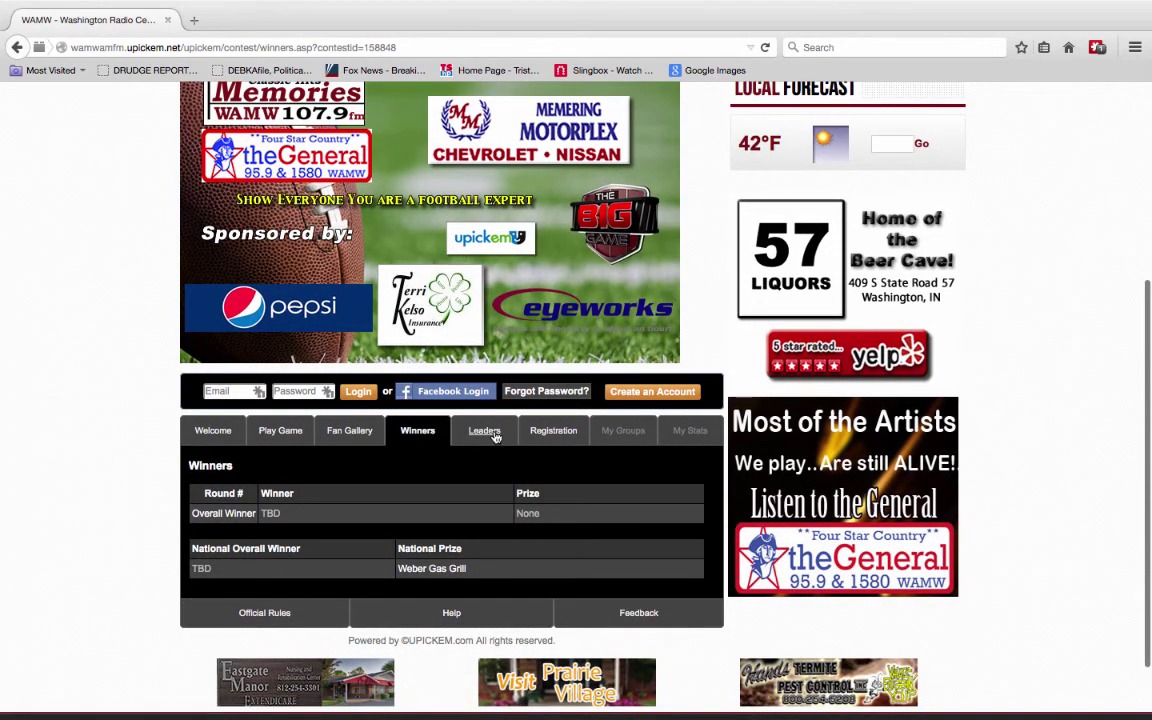
Step: Check the Top 50 Leaderboard, empty for National and WamWam FM, then return to the page top
left_click(494, 434)
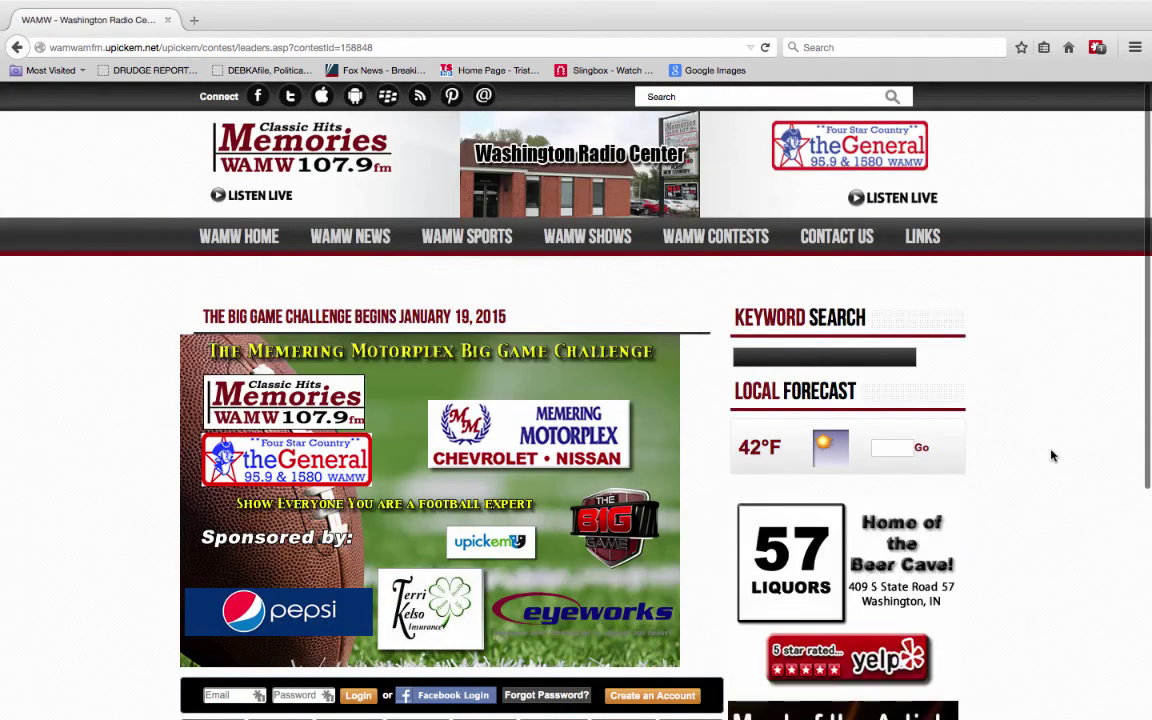
scroll(1051, 460, "down", 4)
scroll(1051, 456, "down", 3)
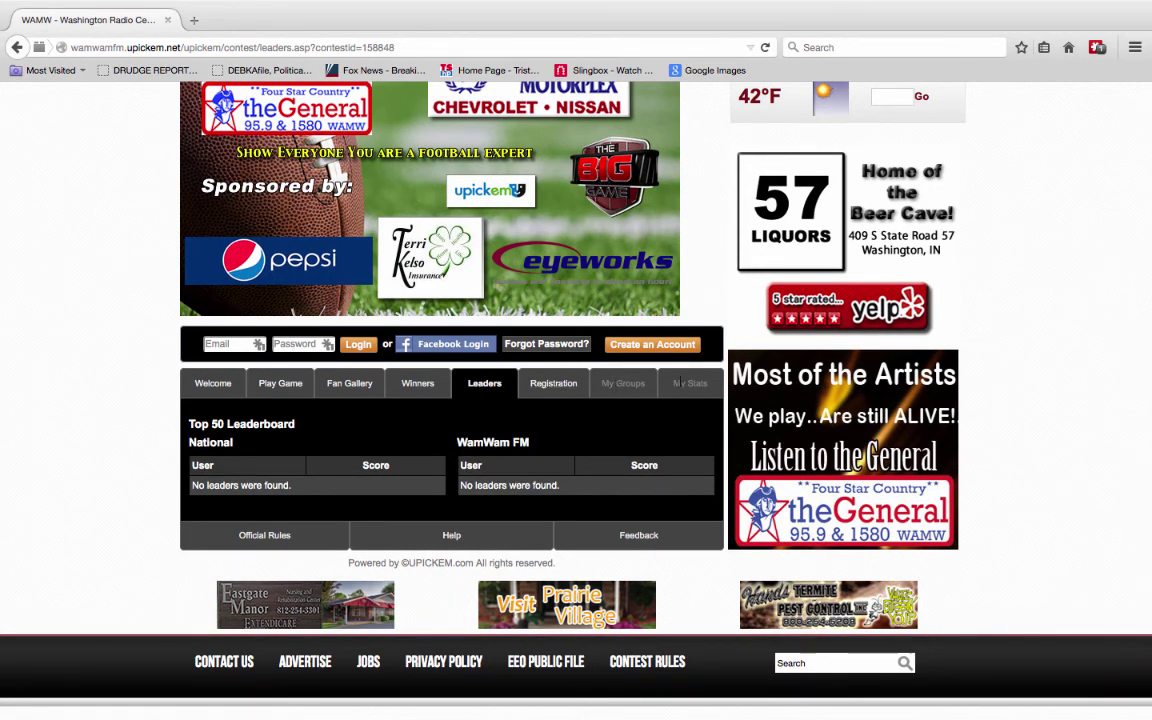
scroll(1042, 453, "down", 1)
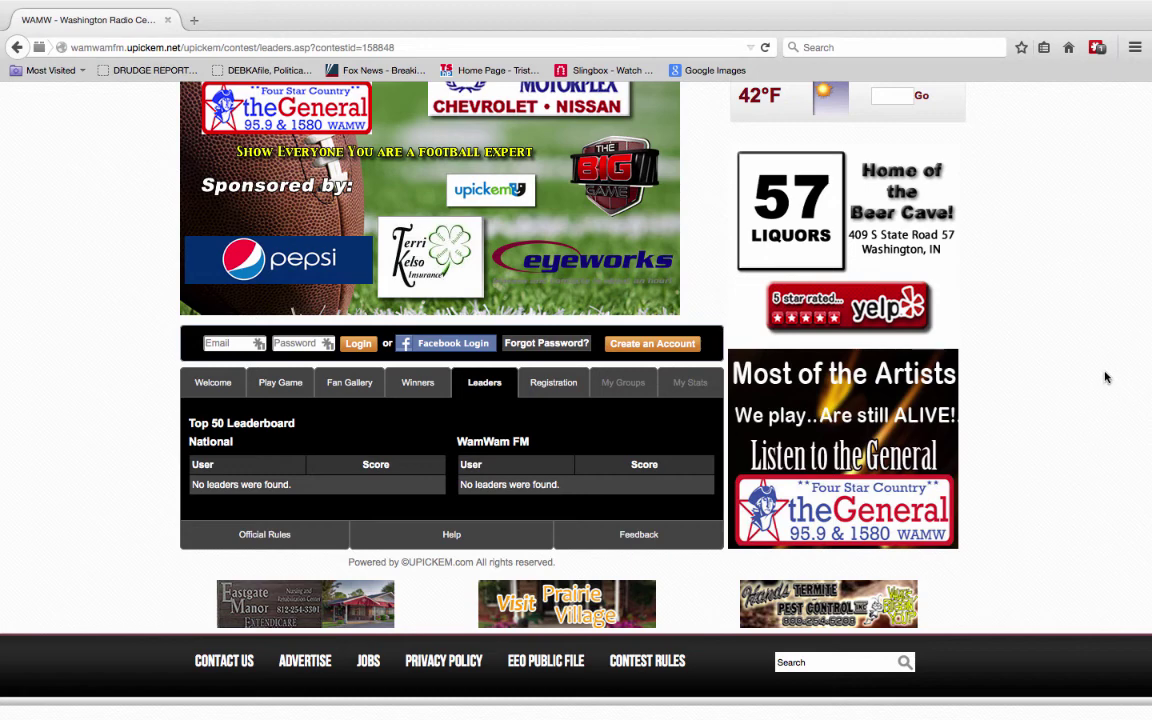
scroll(1105, 377, "up", 1)
scroll(1105, 377, "down", 1)
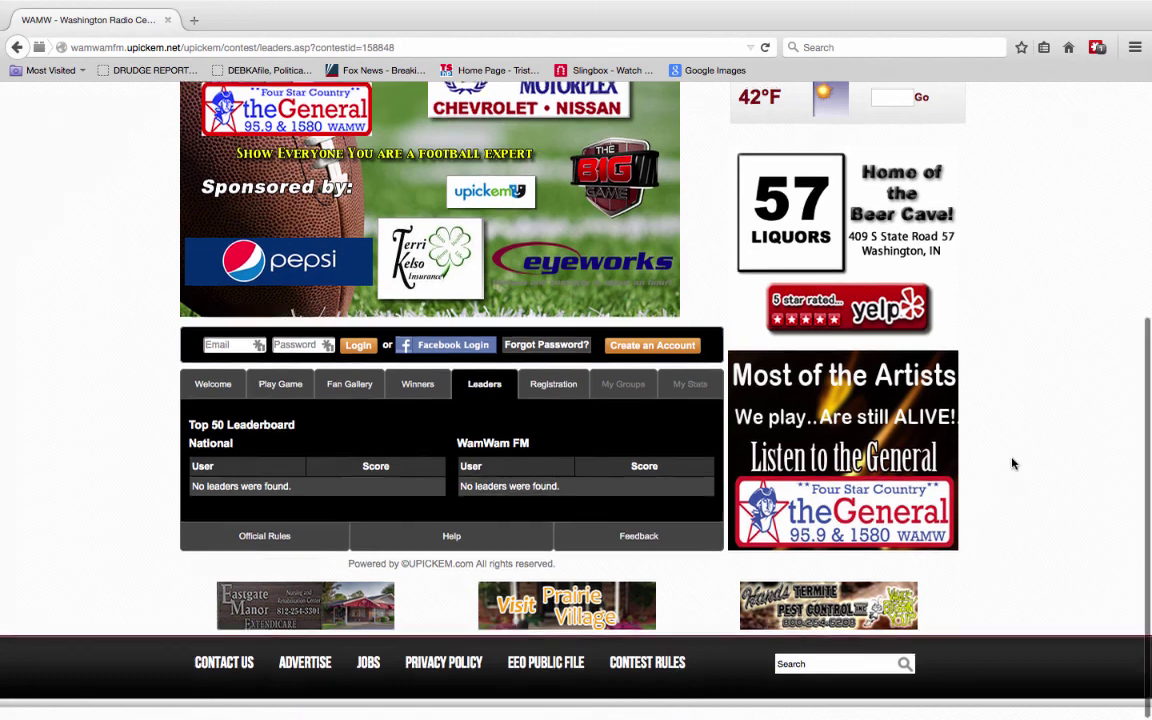
scroll(1012, 464, "up", 4)
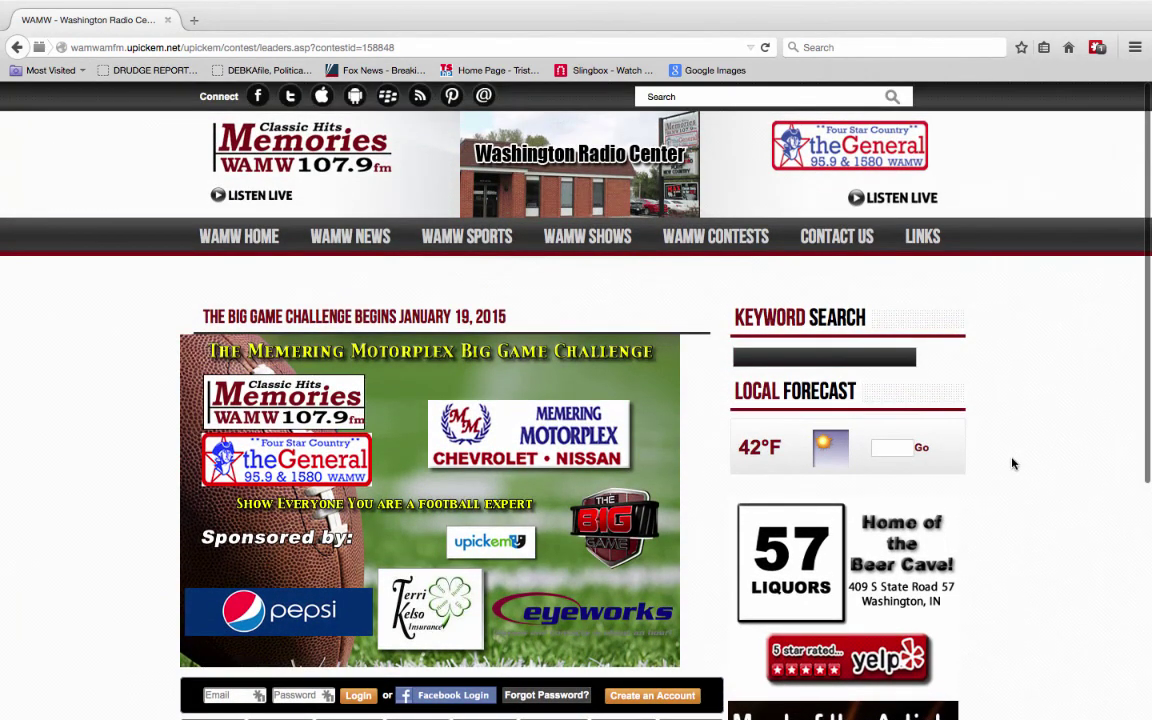
mouse_move(602, 230)
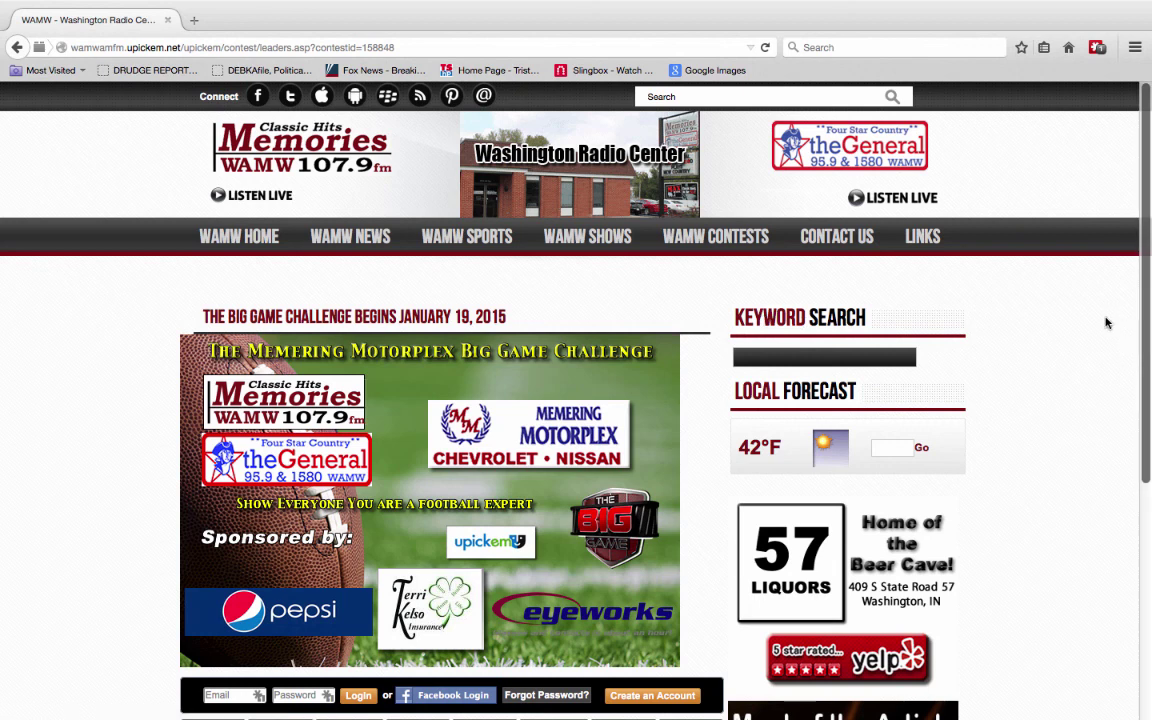